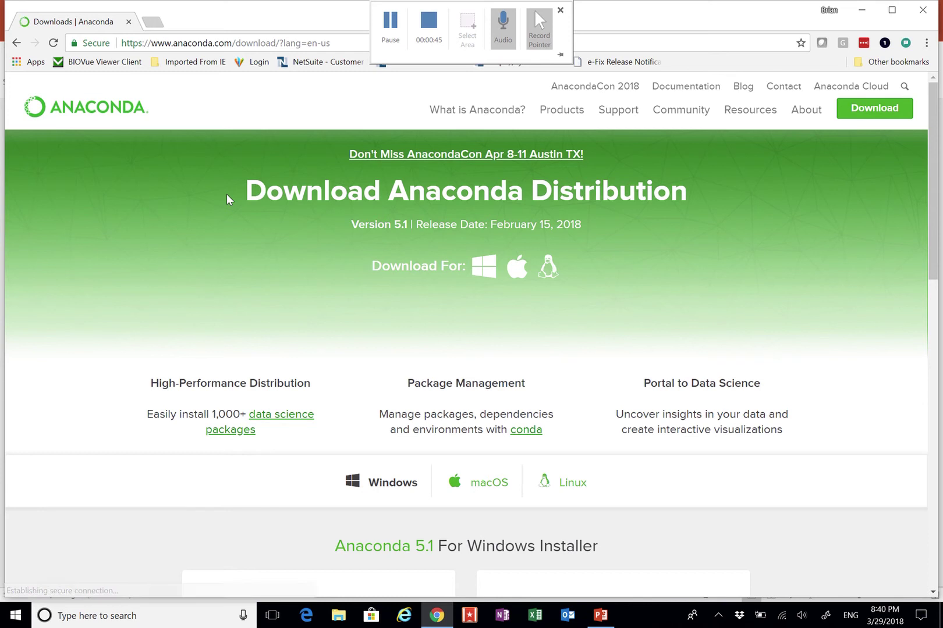
# - Download the 64-bit graphical installer of Anaconda 5.1 for Windows, Python 3.6 version
pyautogui.scroll(-3, 227, 200)
pyautogui.scroll(-2, 227, 200)
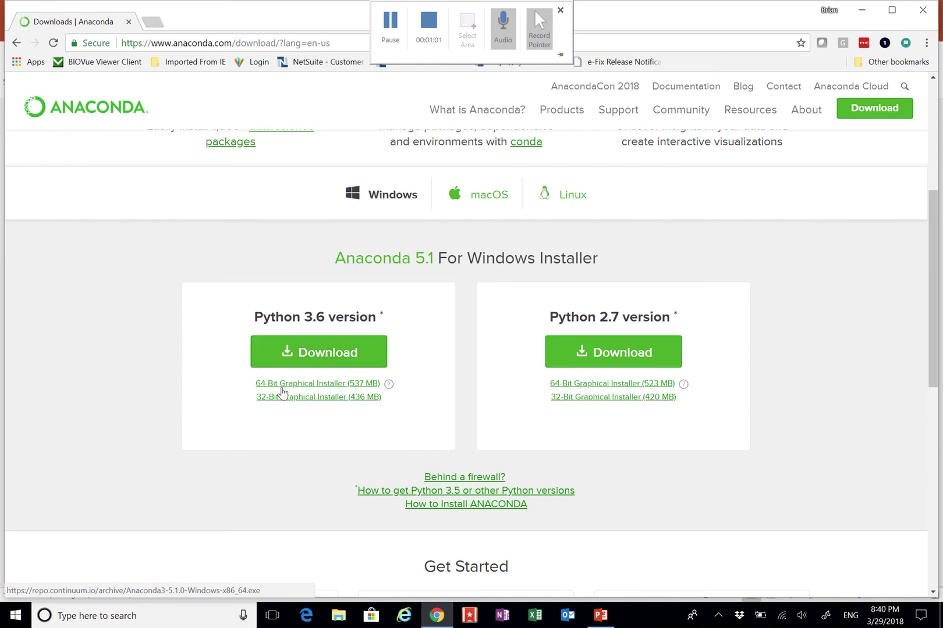
pyautogui.click(283, 393)
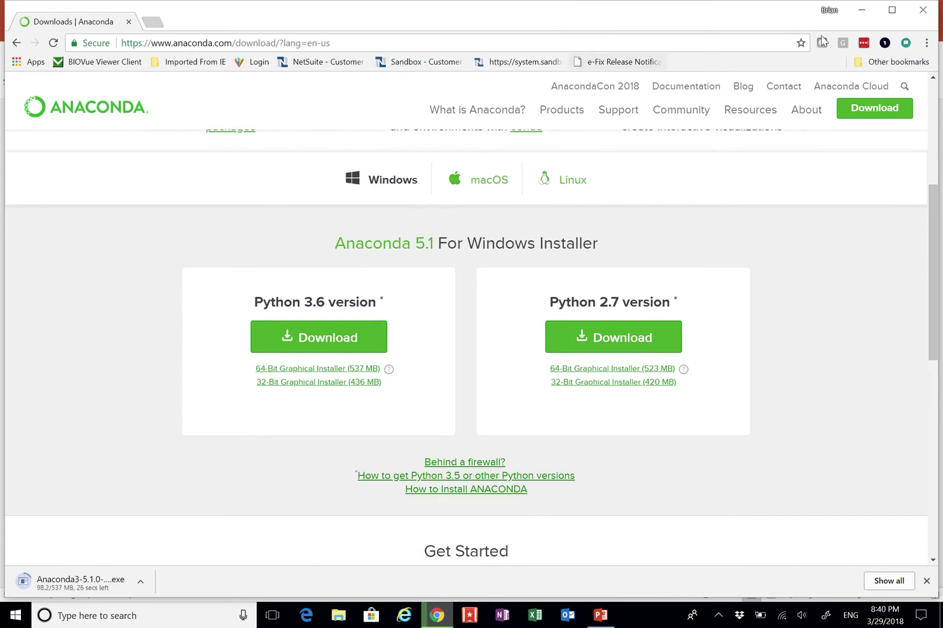
# - Minimize the open browser and presentation windows and launch the Anaconda3 installer from the desktop
pyautogui.click(862, 12)
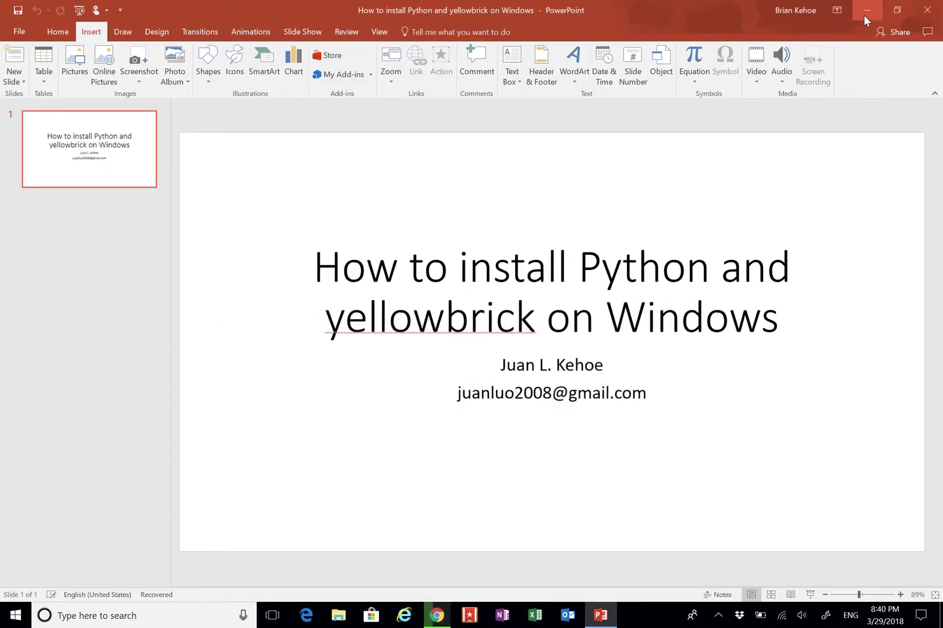
pyautogui.click(864, 16)
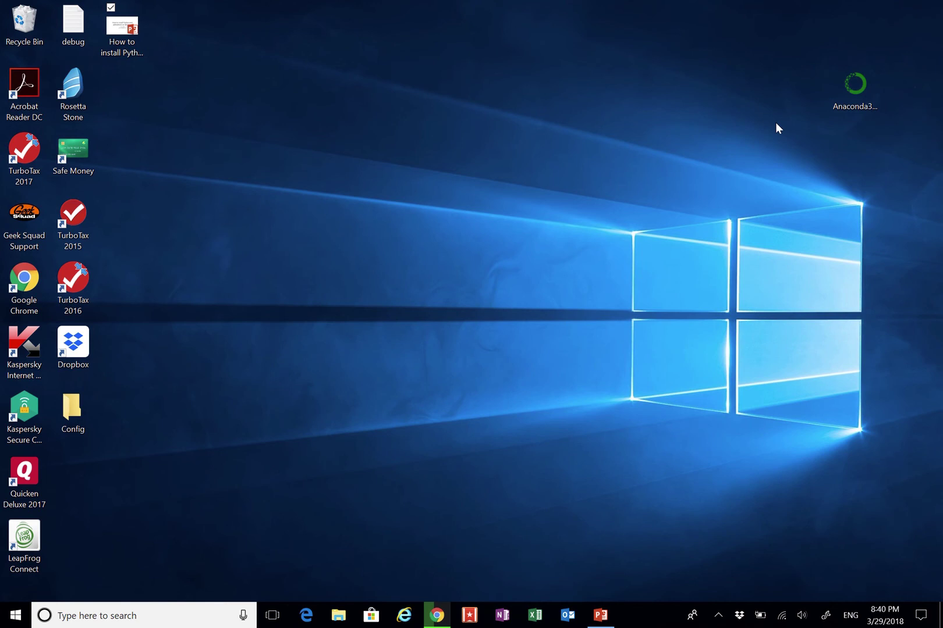
pyautogui.click(857, 89)
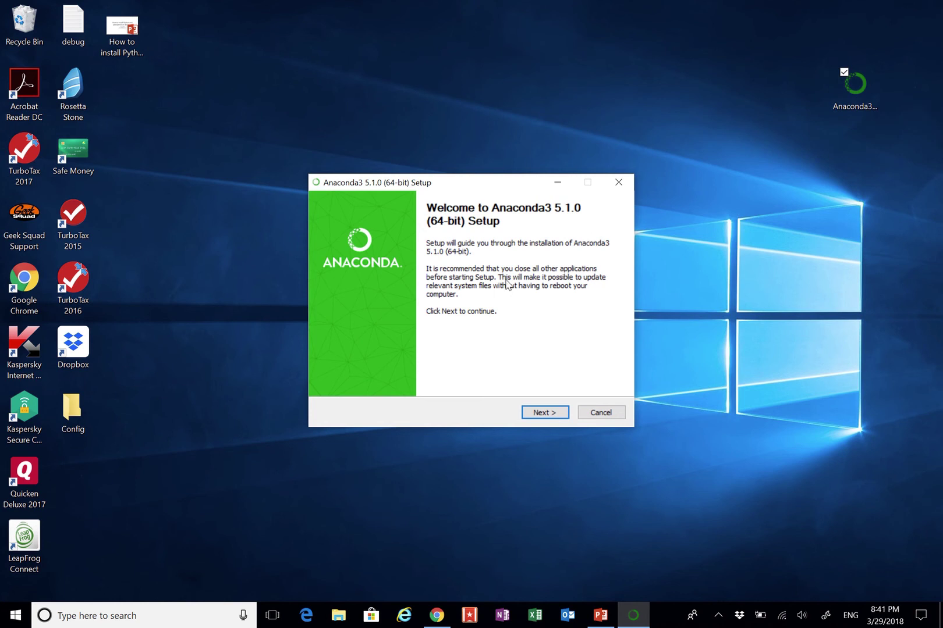
# - Accept the license and install Anaconda3 for Just Me in the default destination folder with the default advanced options
pyautogui.click(540, 413)
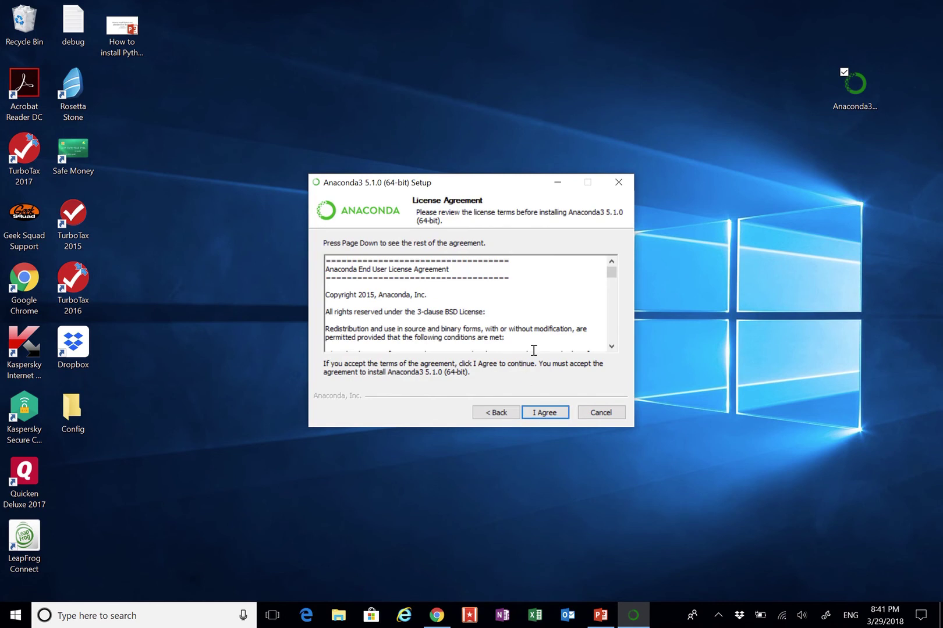
pyautogui.click(546, 413)
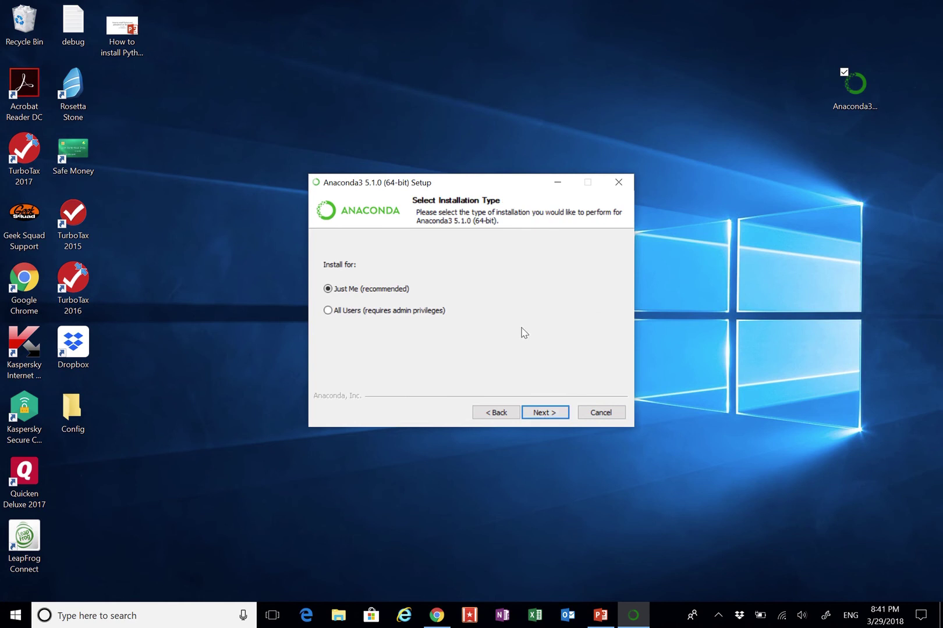
pyautogui.click(543, 412)
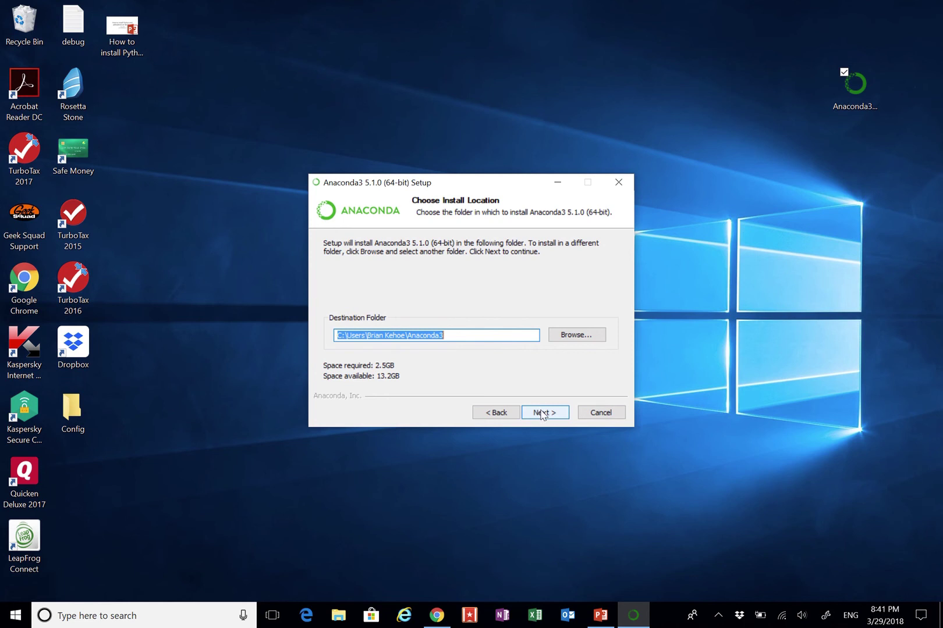
pyautogui.click(541, 412)
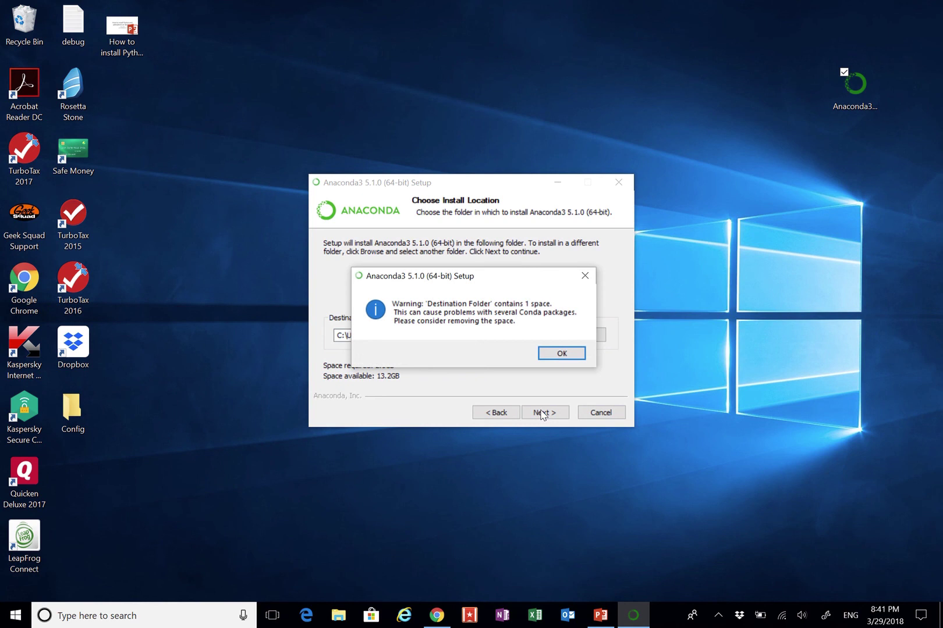
pyautogui.click(552, 354)
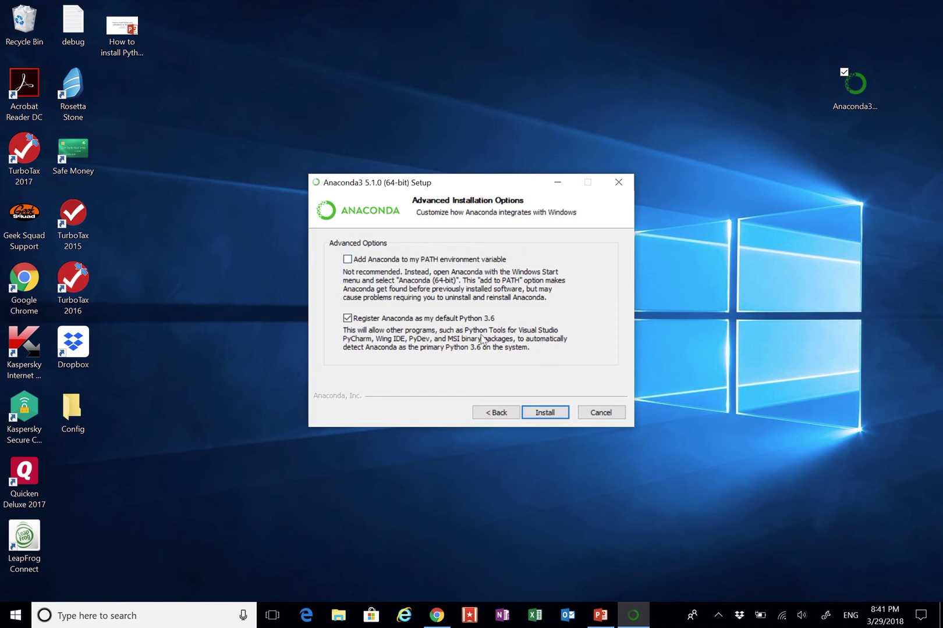
pyautogui.click(537, 414)
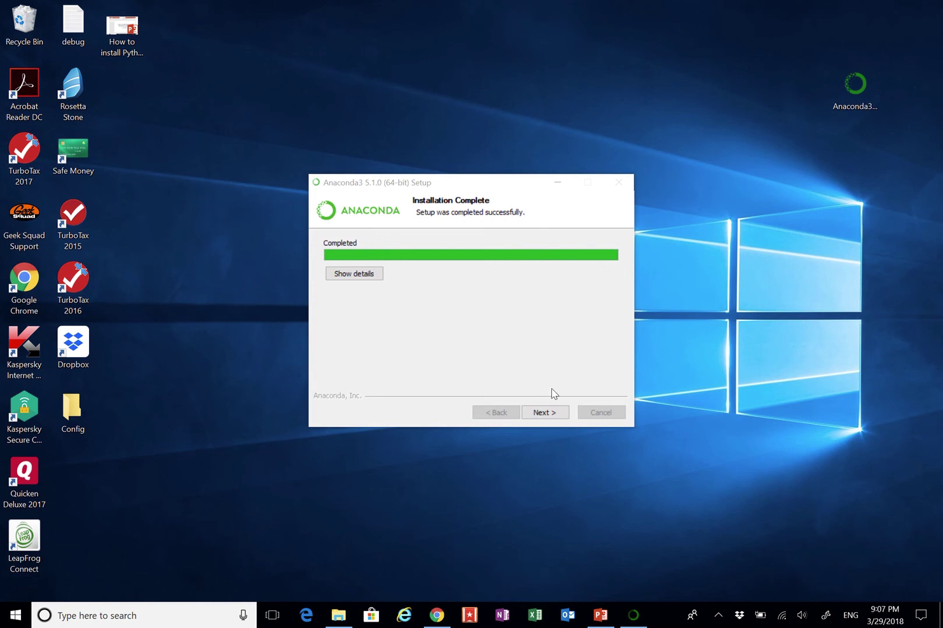
# - Finish the Anaconda3 setup, skipping Microsoft VSCode and turning off both options to learn more about Anaconda Cloud and getting started
pyautogui.click(546, 412)
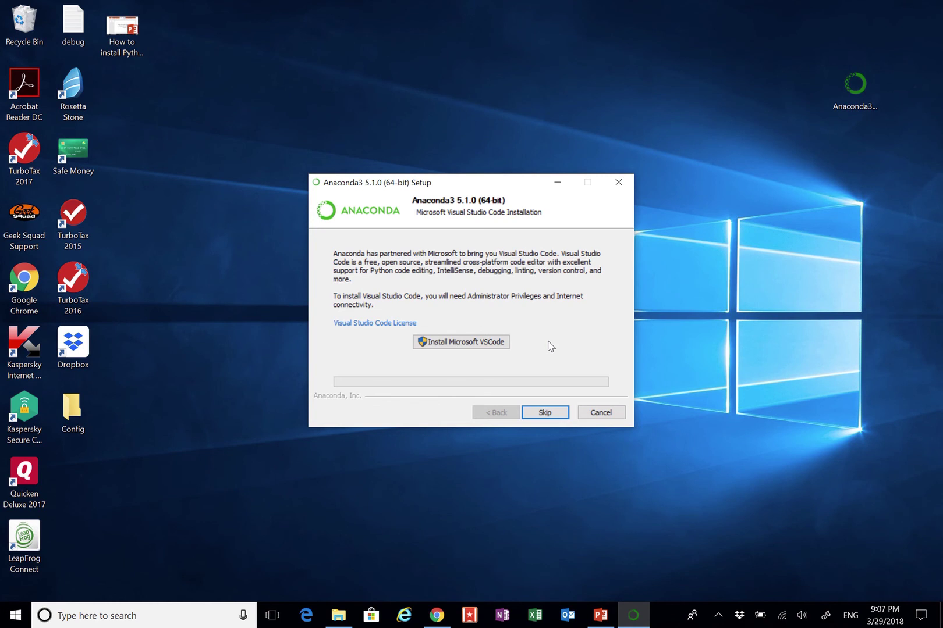
pyautogui.click(555, 414)
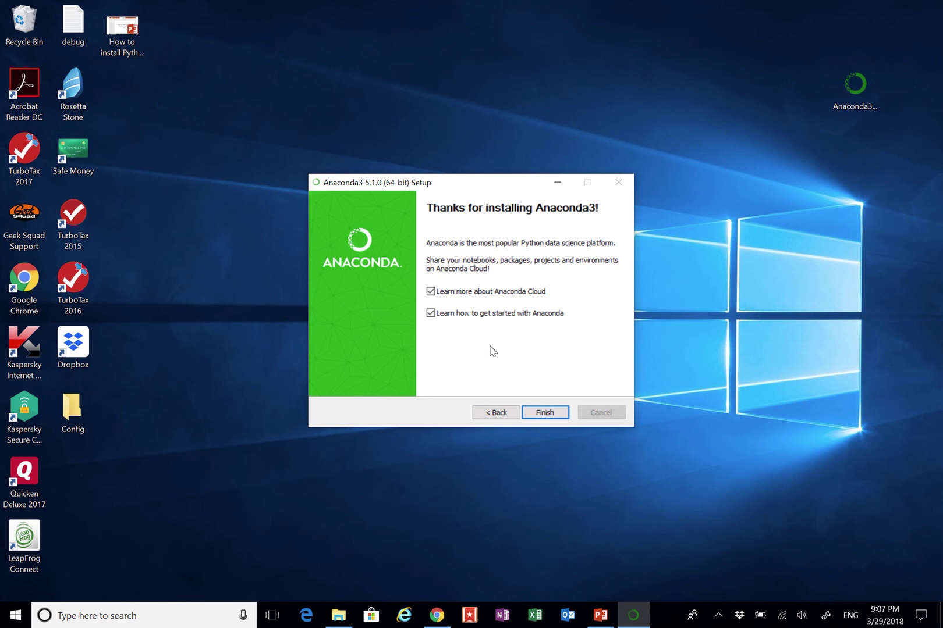
pyautogui.click(430, 291)
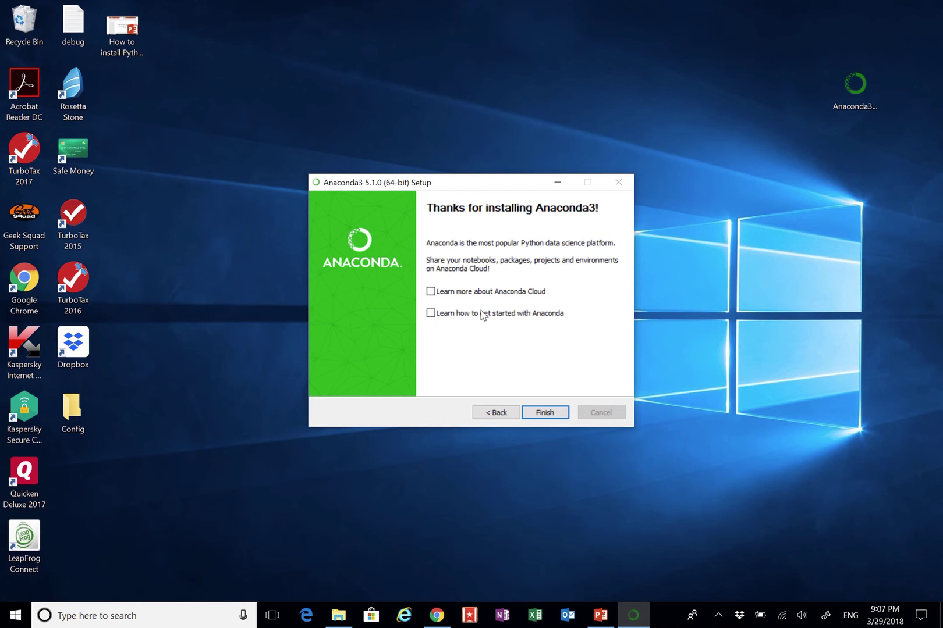
pyautogui.click(556, 413)
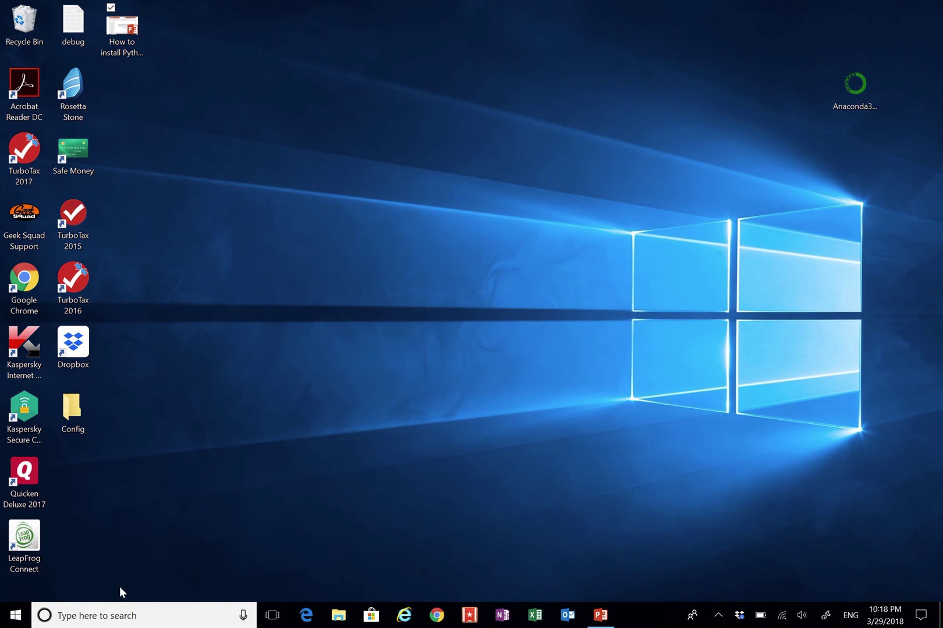
# - Find and open Anaconda Navigator through a Windows search for "ana", acknowledge its welcome message and permanently decline the update offer
pyautogui.click(122, 616)
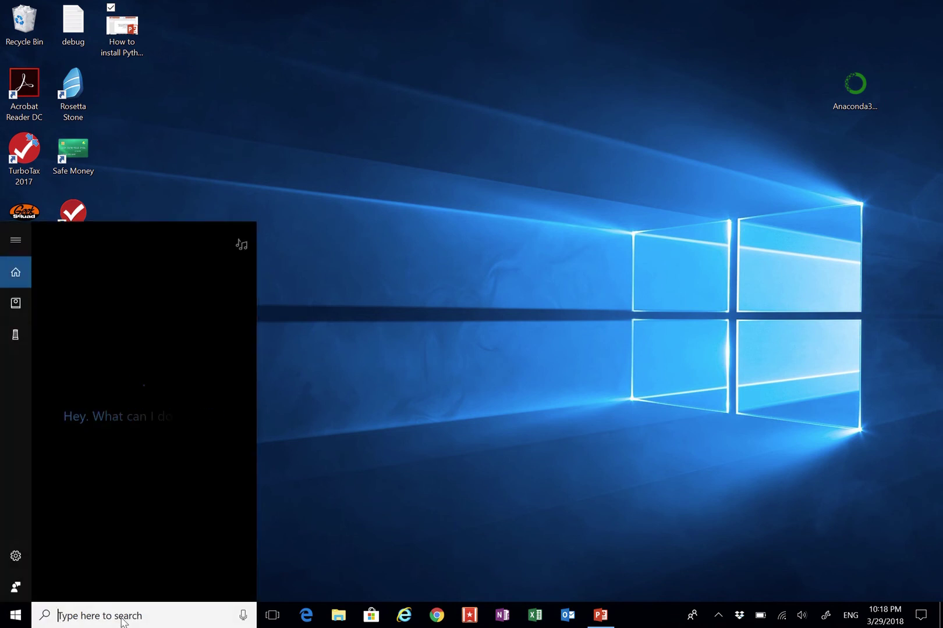
pyautogui.write('ana')
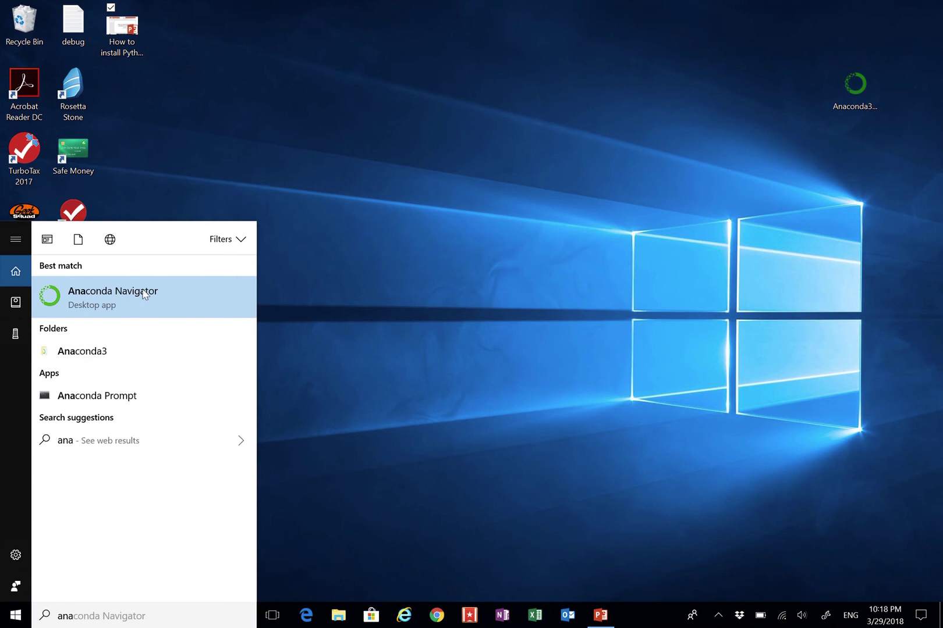
pyautogui.click(146, 290)
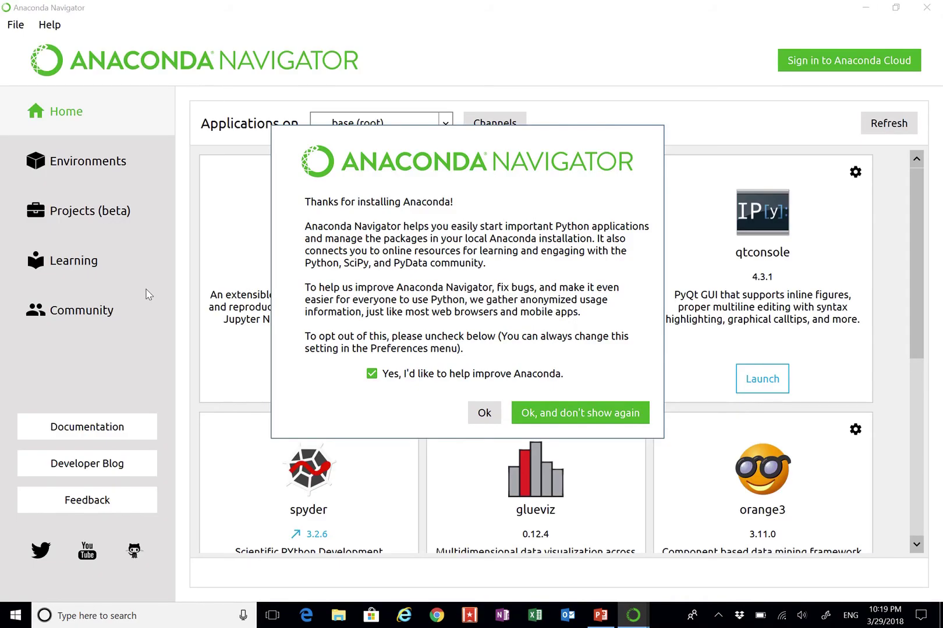
pyautogui.click(485, 413)
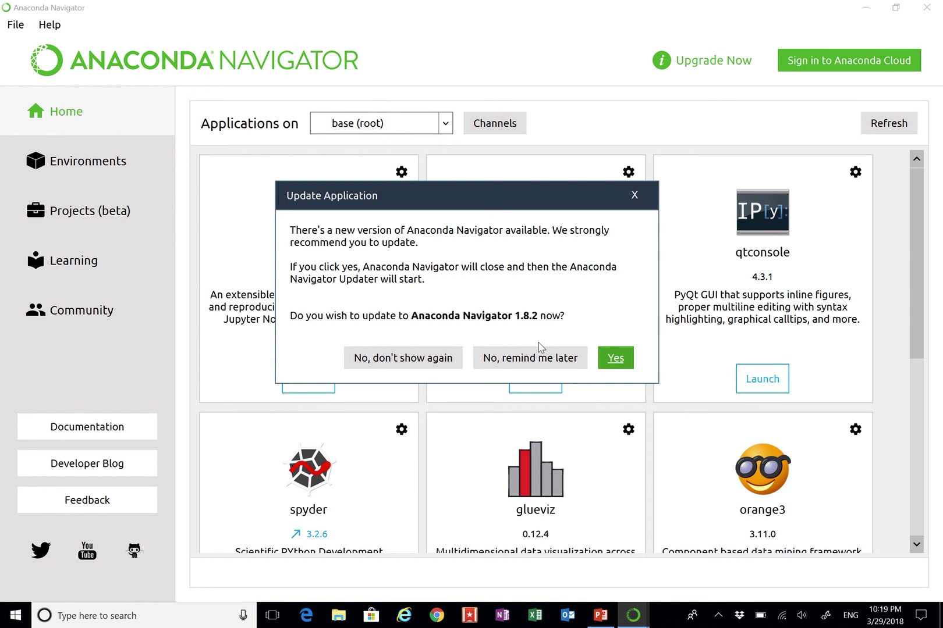
pyautogui.click(426, 359)
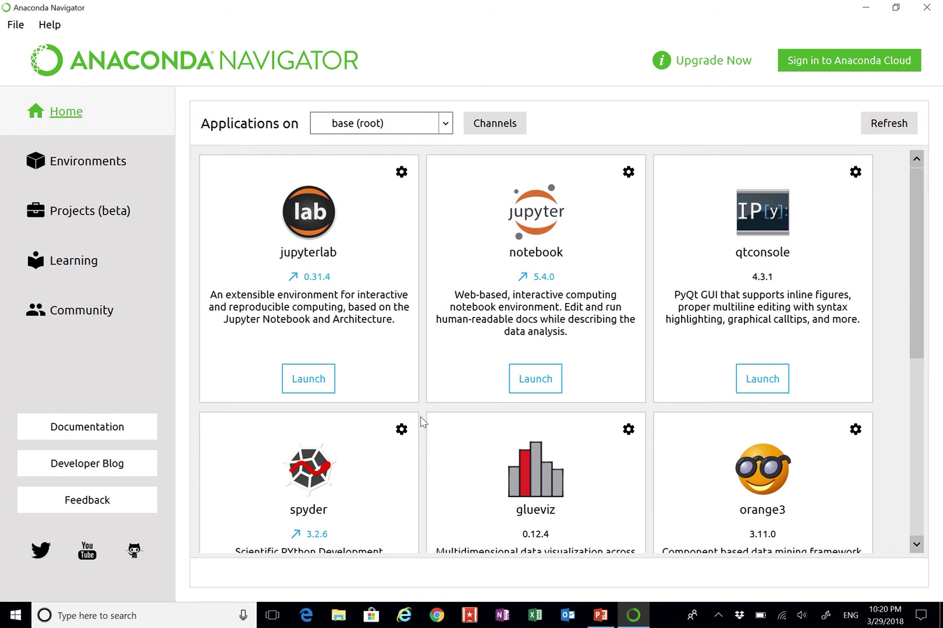
# - Launch Jupyter Notebook for the base (root) environment
pyautogui.click(515, 372)
pyautogui.click(528, 381)
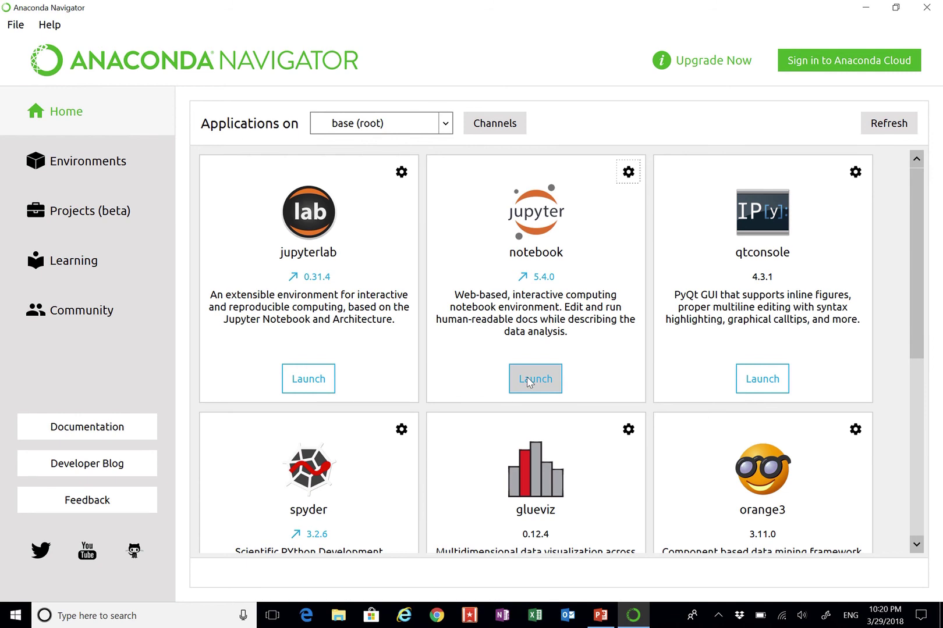
pyautogui.click(528, 380)
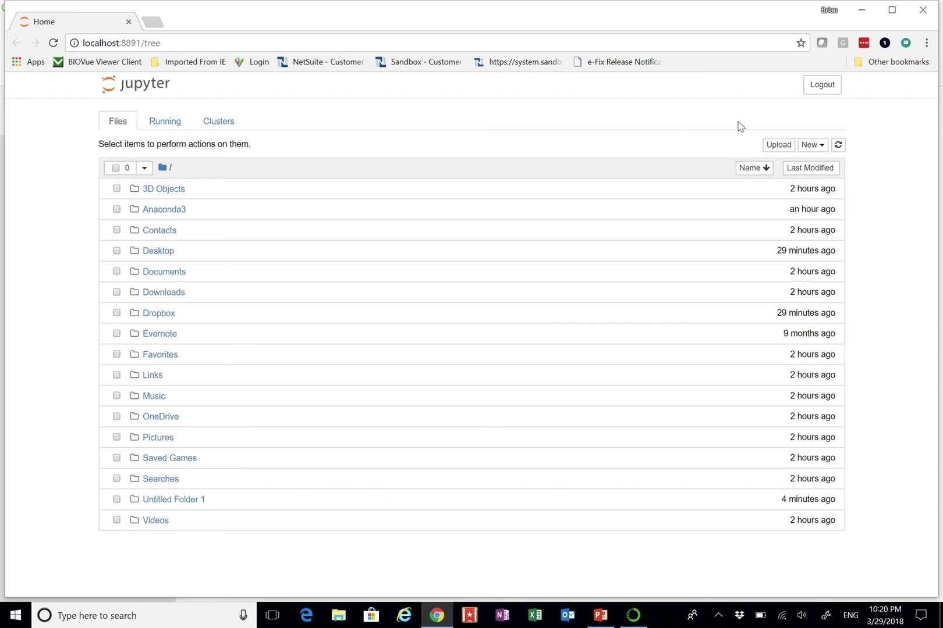
# - Create a new folder in the Jupyter home directory and open it
pyautogui.click(815, 146)
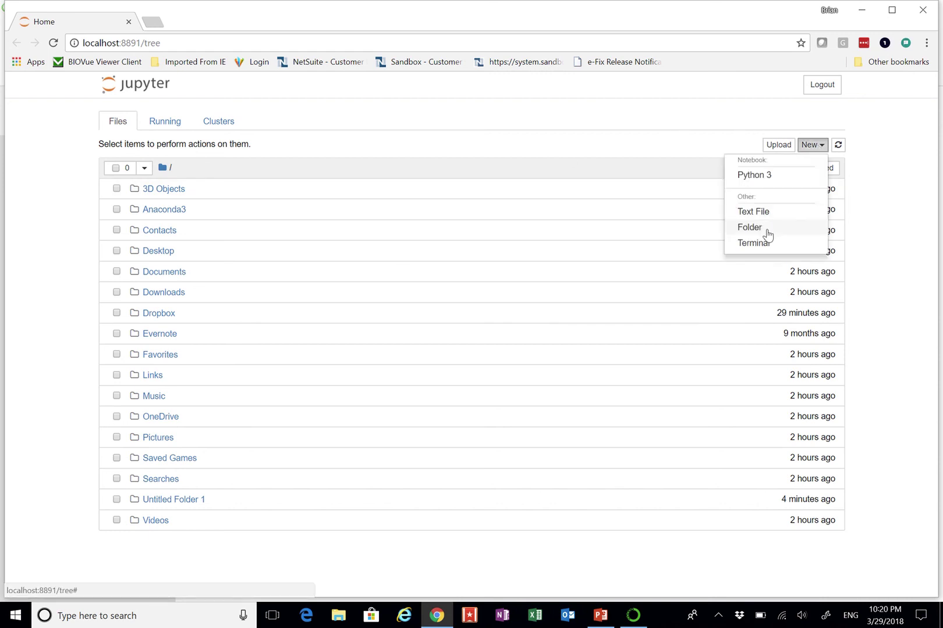
pyautogui.click(750, 228)
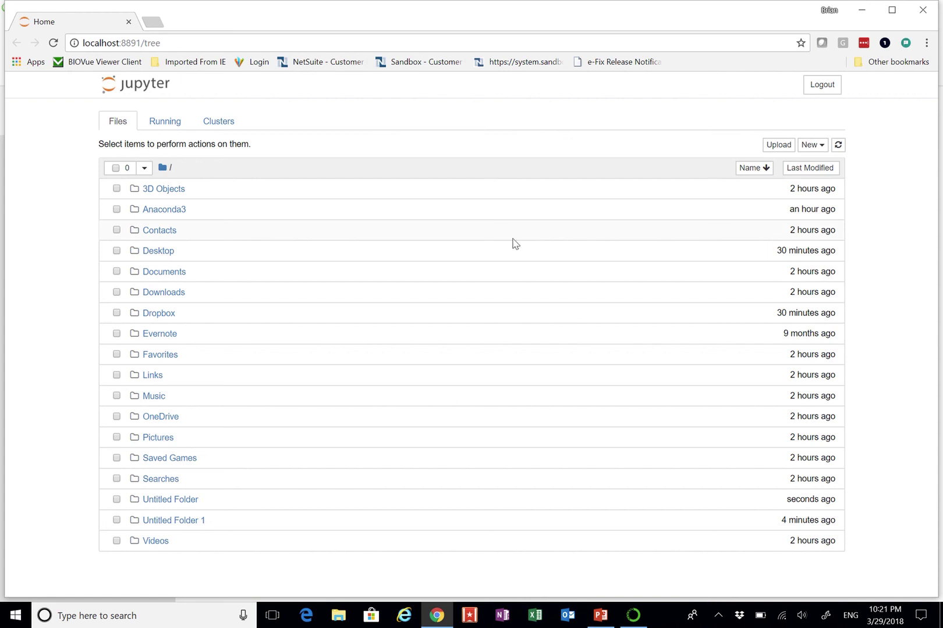
pyautogui.click(183, 501)
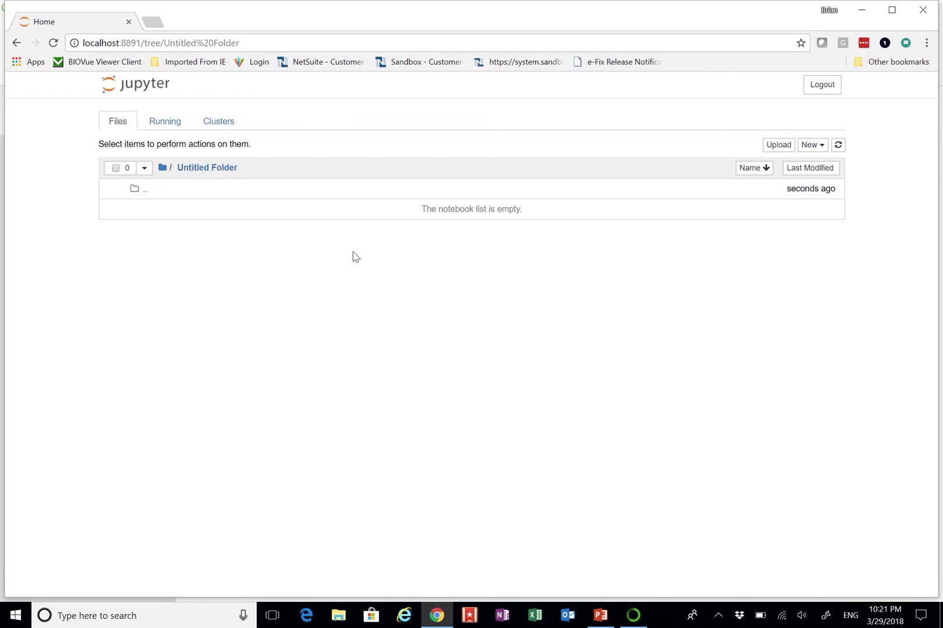
# - Create a Python 3 notebook in the new folder and rename it "my first notebook"
pyautogui.click(811, 149)
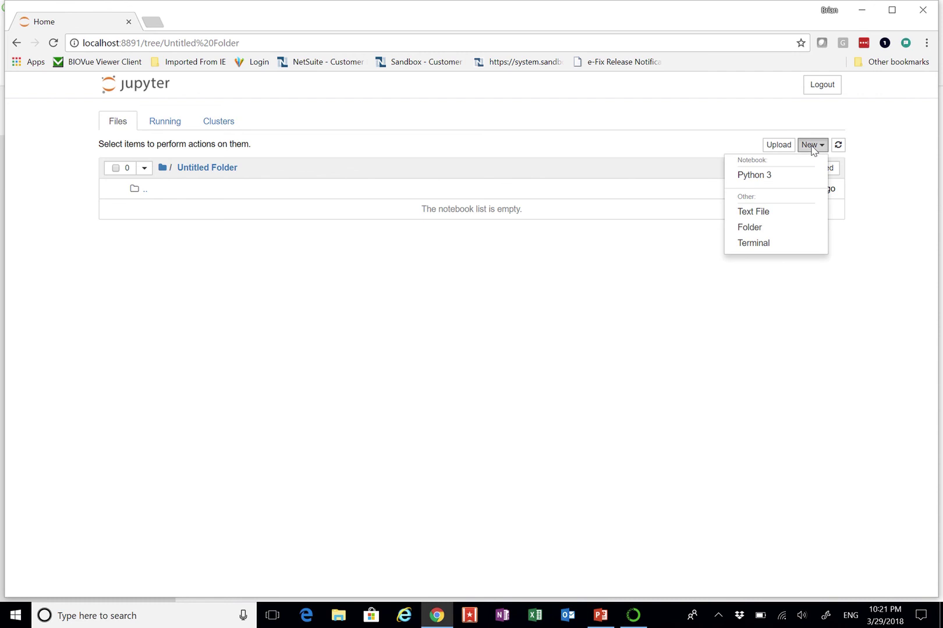
pyautogui.click(765, 183)
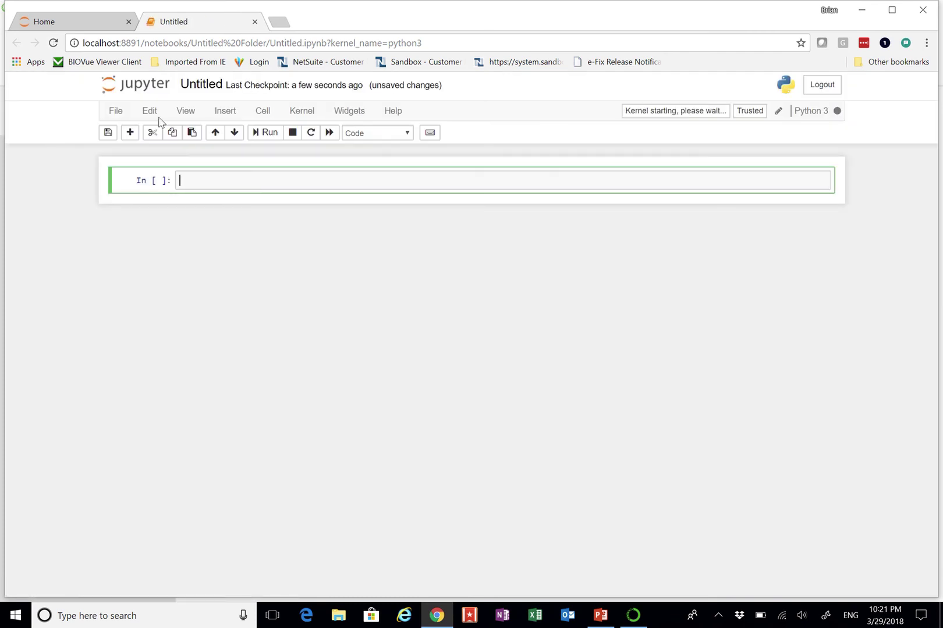
pyautogui.click(116, 111)
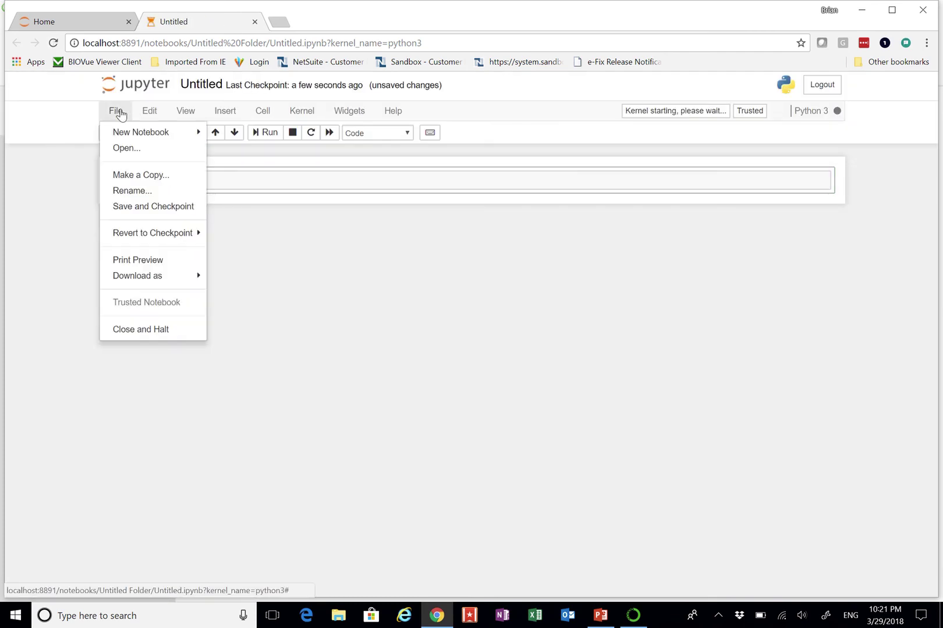
pyautogui.click(129, 191)
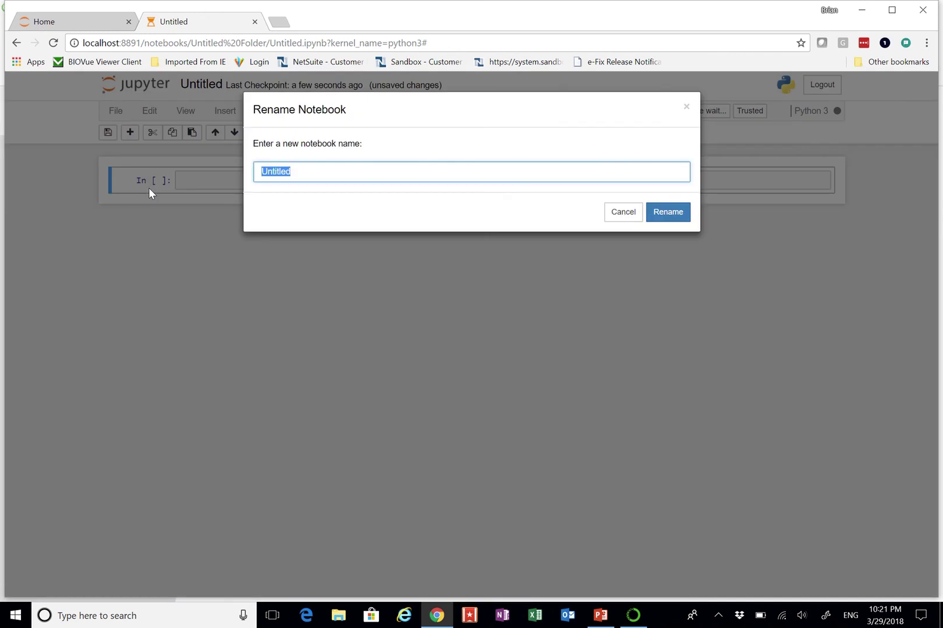
pyautogui.write('my first notebook')
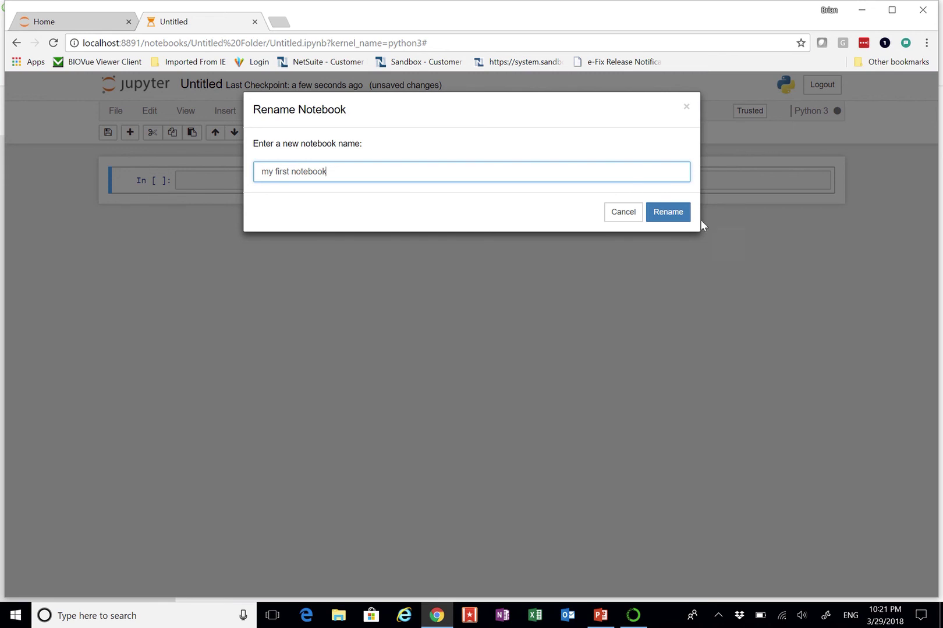
pyautogui.click(674, 213)
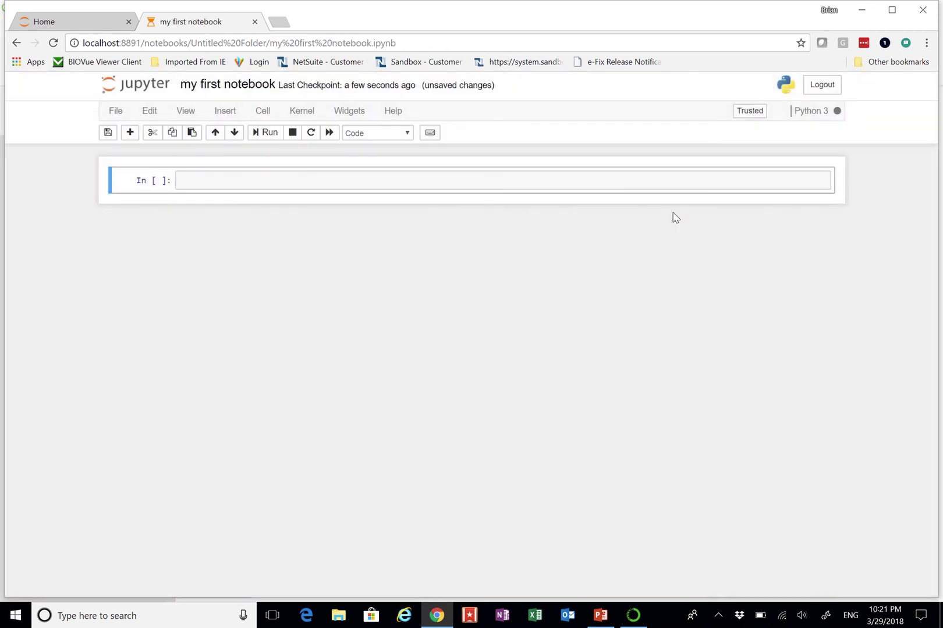
# - Enter "import yellowbrick" in the notebook's first cell and run it
pyautogui.click(620, 184)
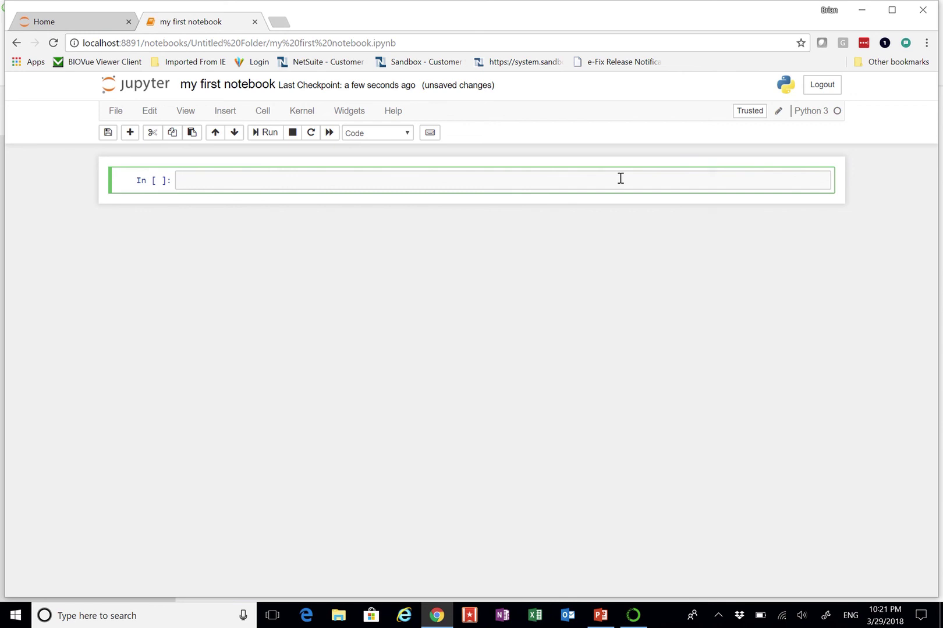
pyautogui.write('import yellowbrick')
pyautogui.click(267, 134)
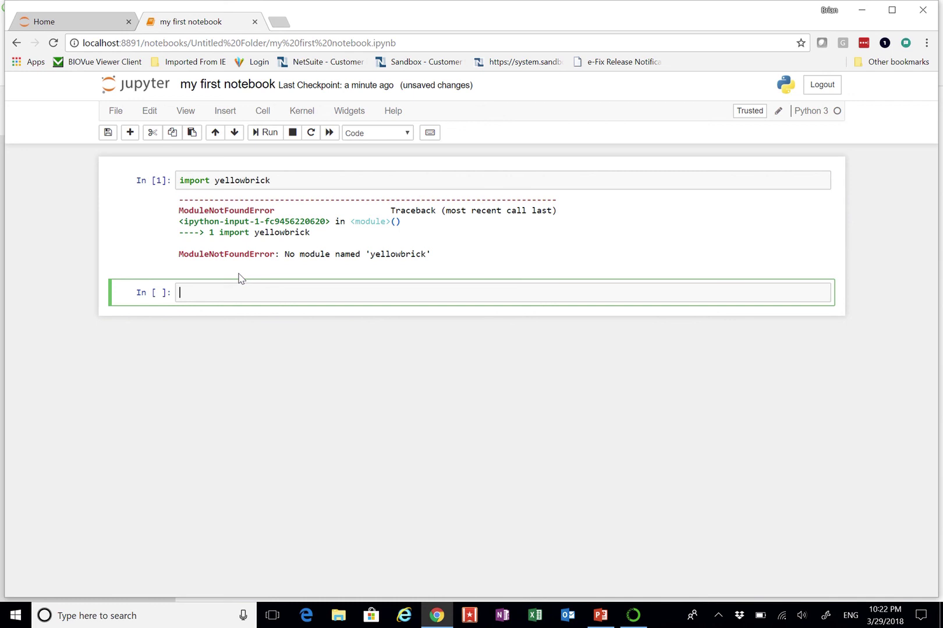
# - Search the web for "anaconda yellowbrick" in a new browser tab
pyautogui.rightClick(275, 25)
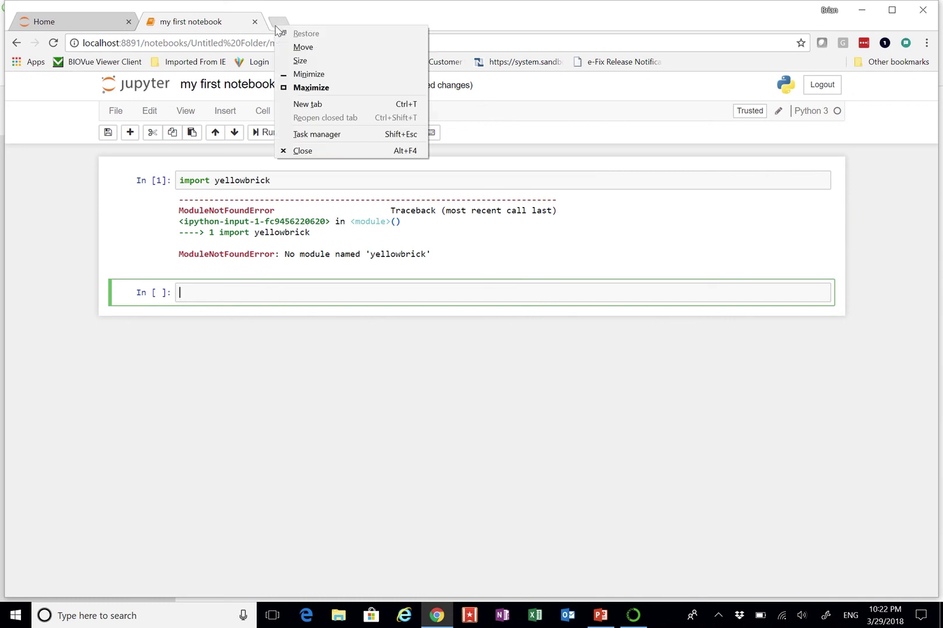
pyautogui.rightClick(283, 23)
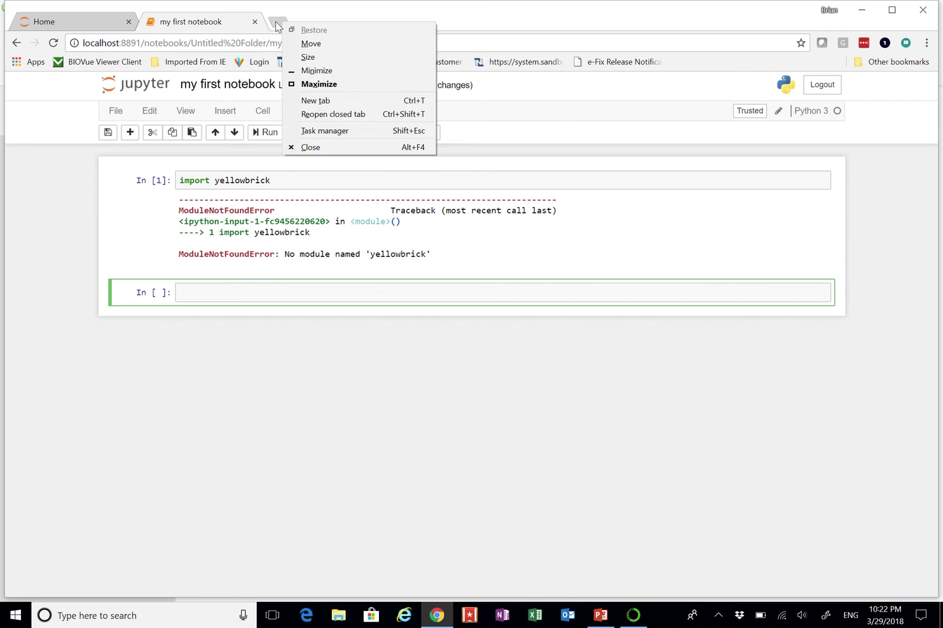
pyautogui.click(276, 23)
pyautogui.click(278, 23)
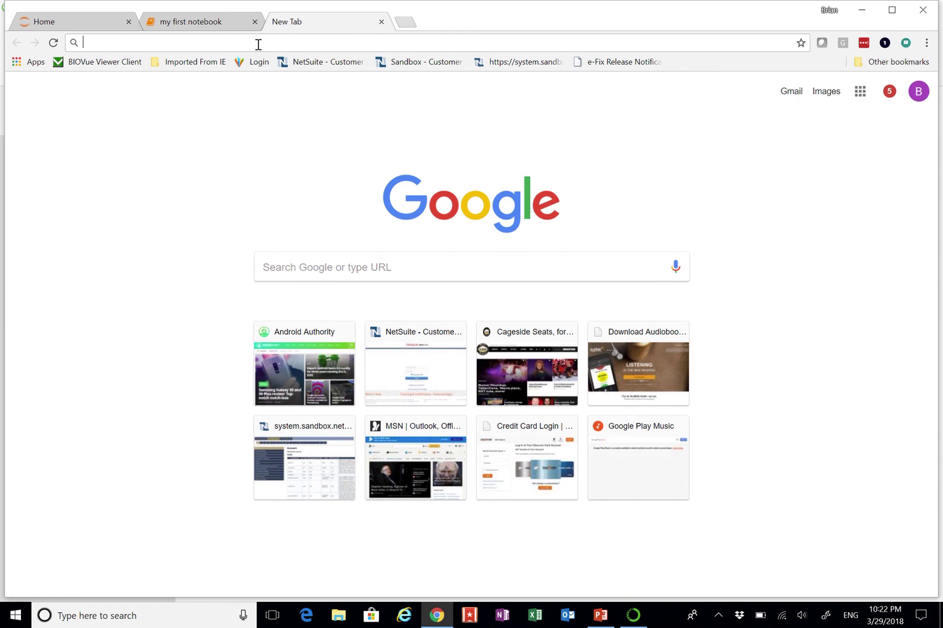
pyautogui.write('anaconda ')
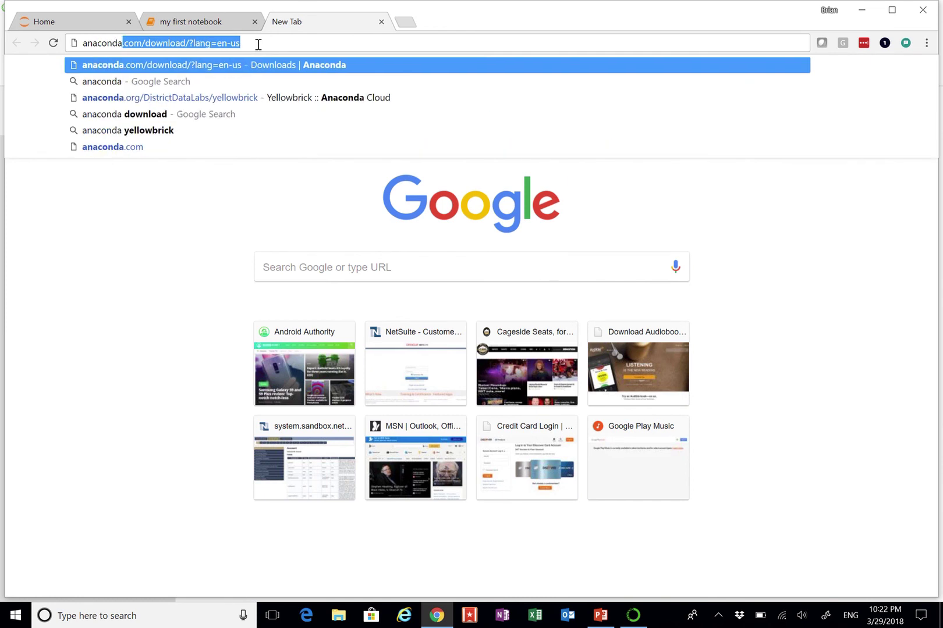
pyautogui.write('ye')
pyautogui.press('Return')
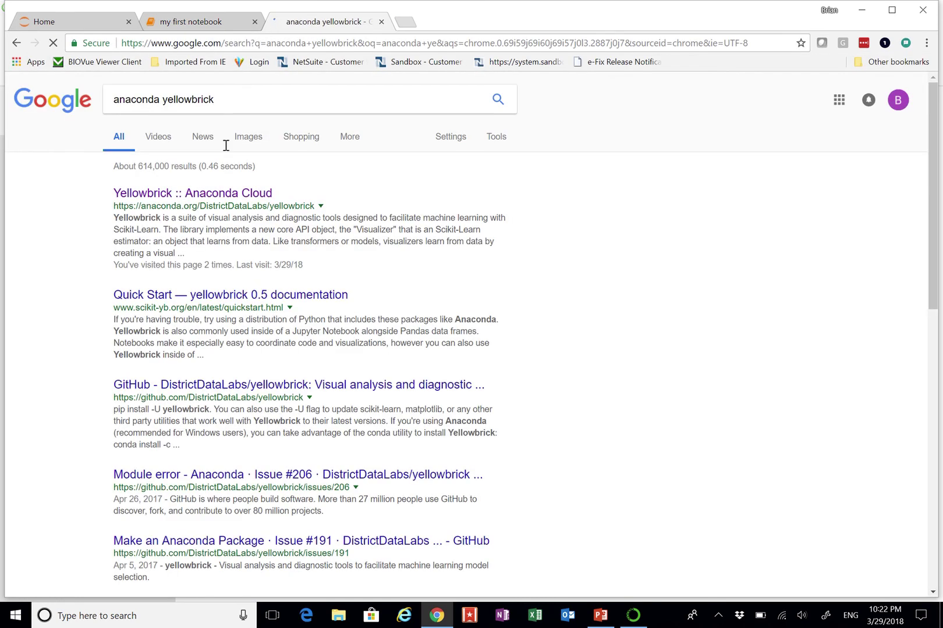
# - Open the Anaconda Cloud page for yellowbrick from the search results and copy its conda install command
pyautogui.rightClick(201, 196)
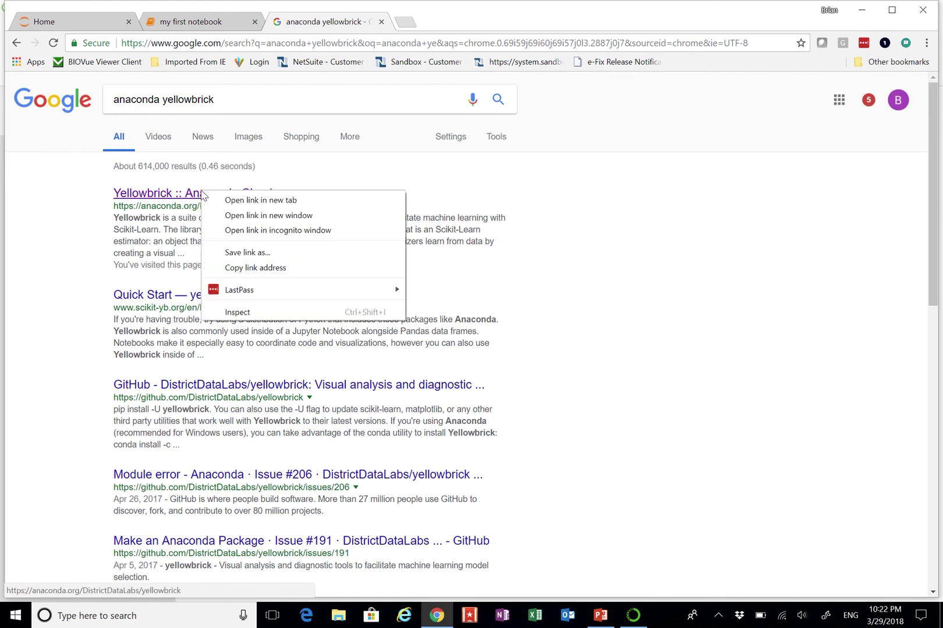
pyautogui.click(159, 196)
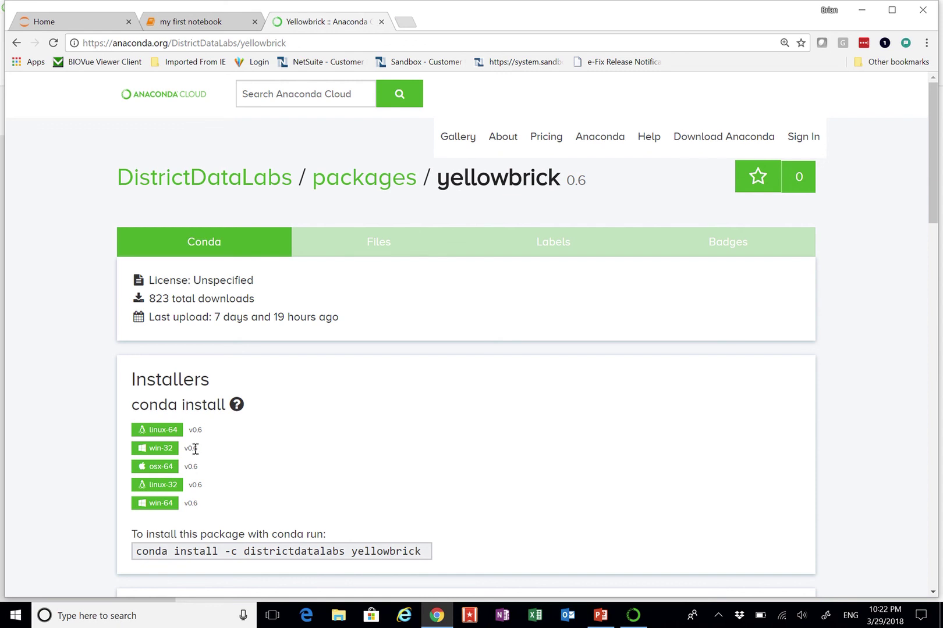
pyautogui.moveTo(195, 449); pyautogui.dragTo(187, 483)
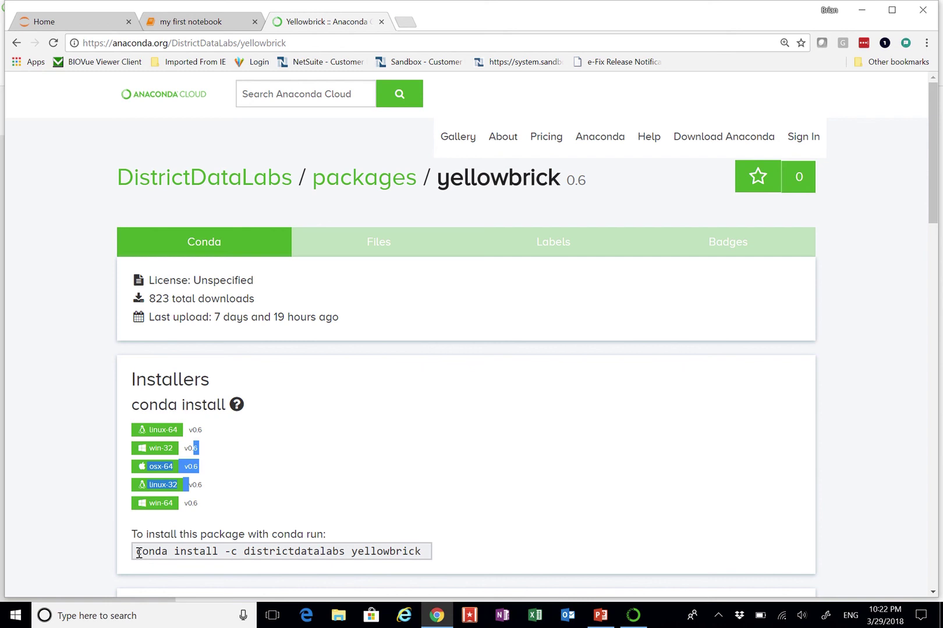
pyautogui.moveTo(138, 552); pyautogui.dragTo(429, 551)
pyautogui.hotkey('ctrl', 'c')
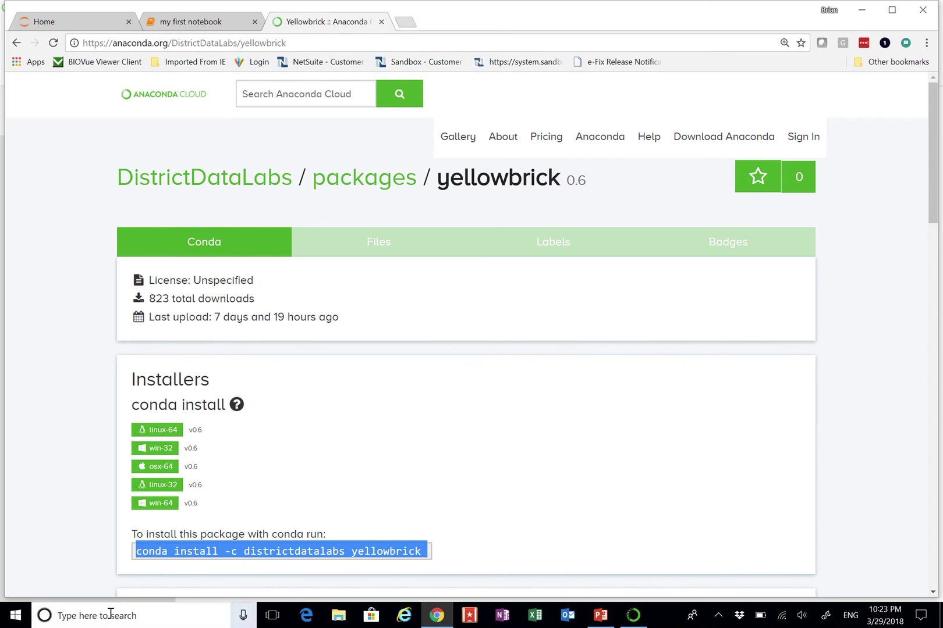
# - Switch to Anaconda Prompt, run "conda install -c districtdatalabs yellowbrick" and accept the installation with y
pyautogui.click(15, 616)
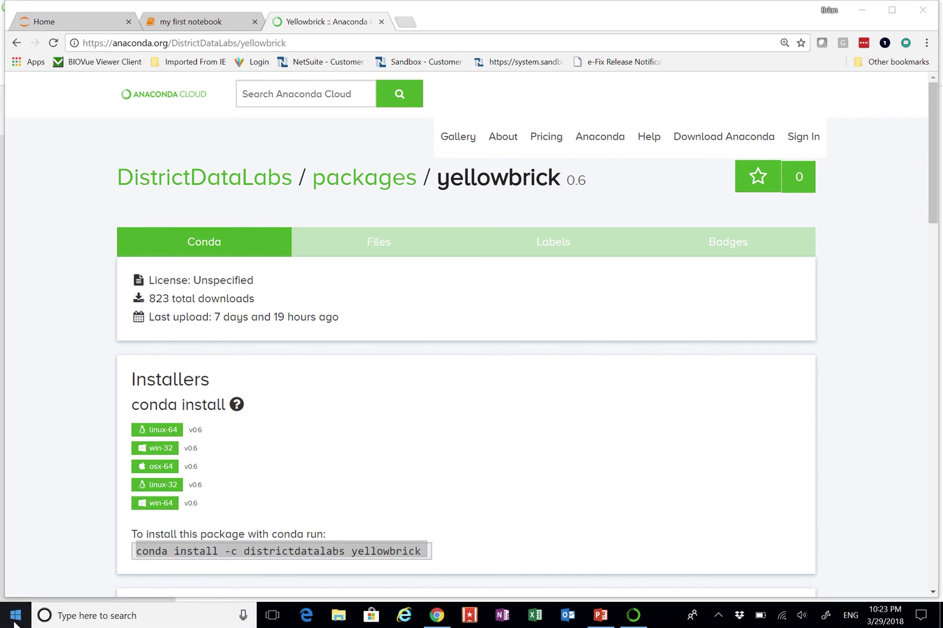
pyautogui.press('Escape')
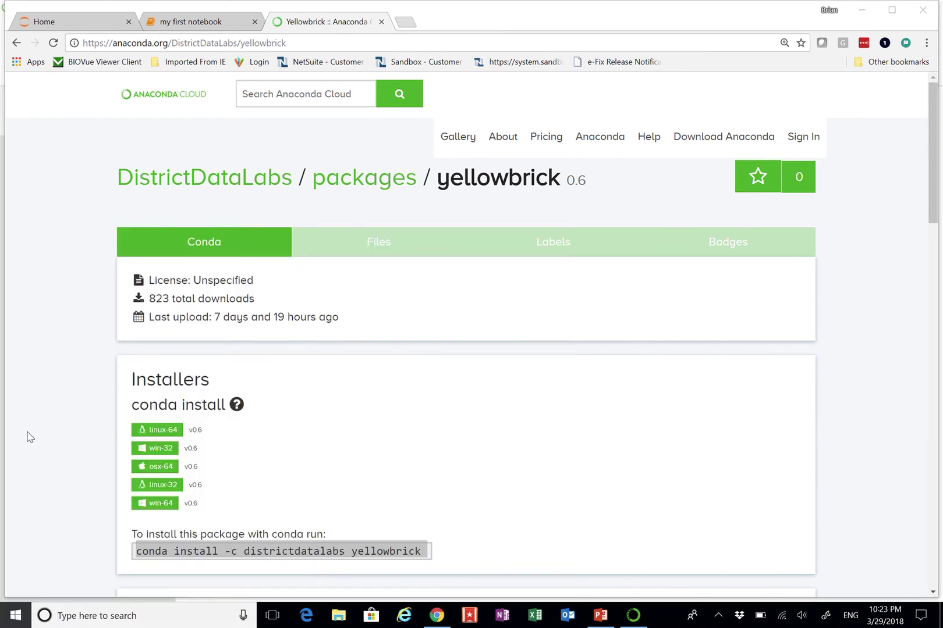
pyautogui.click(11, 619)
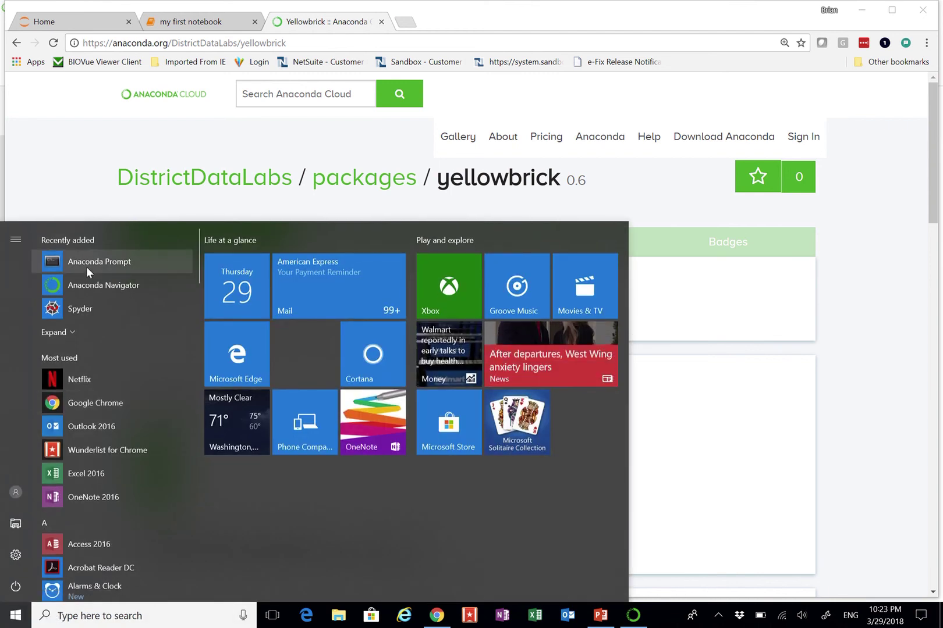
pyautogui.click(87, 265)
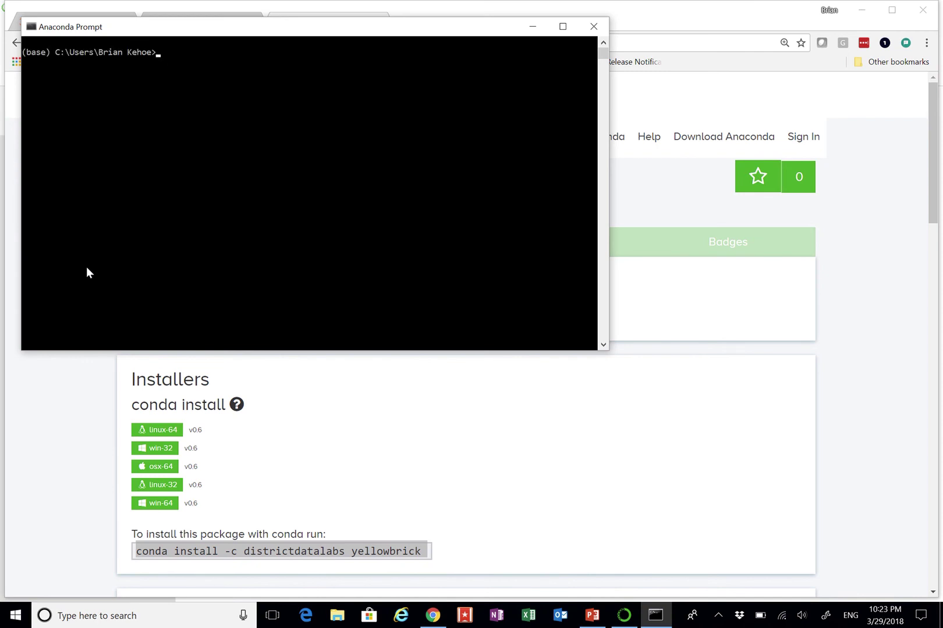
pyautogui.hotkey('ctrl', 'v')
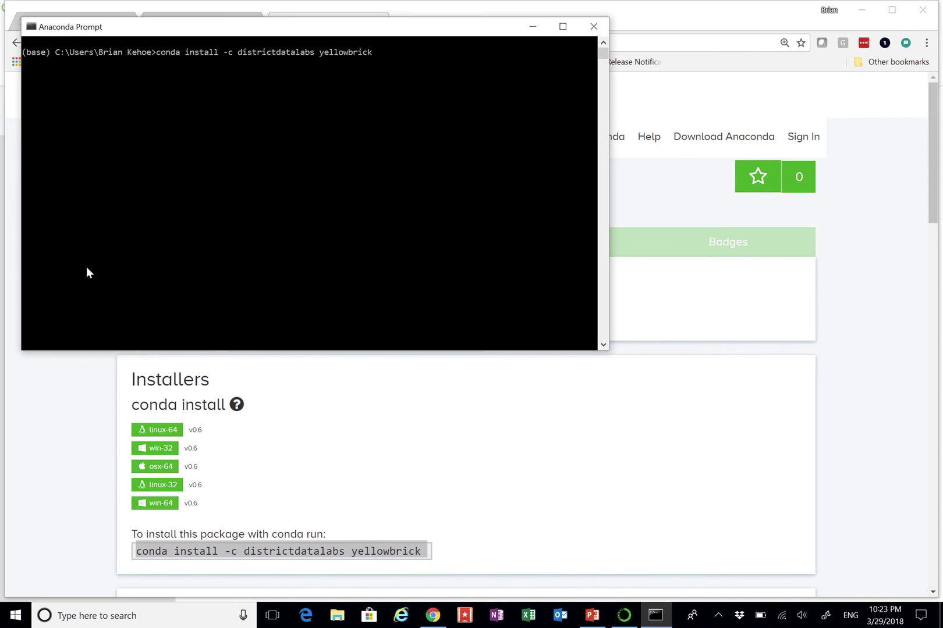
pyautogui.press('Return')
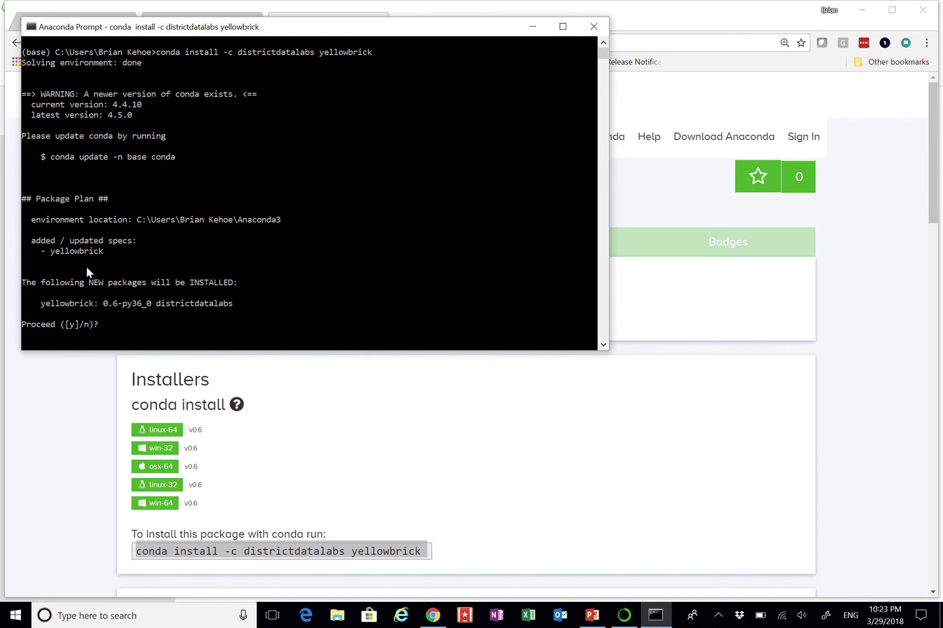
pyautogui.write('y')
pyautogui.press('Return')
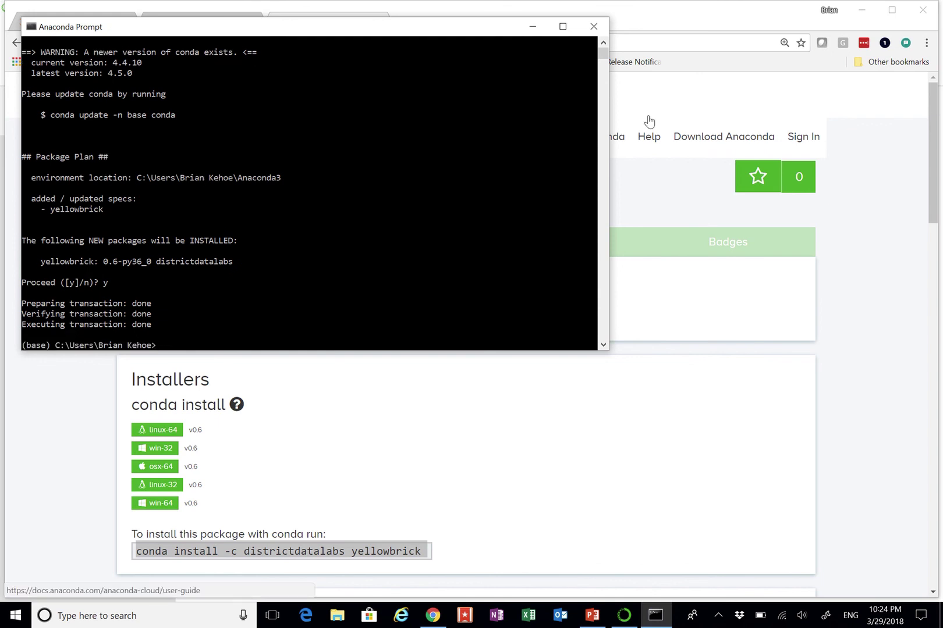
# - Return to "my first notebook" in the browser, enter "import yellowbrick" in the empty second cell and run it
pyautogui.click(528, 508)
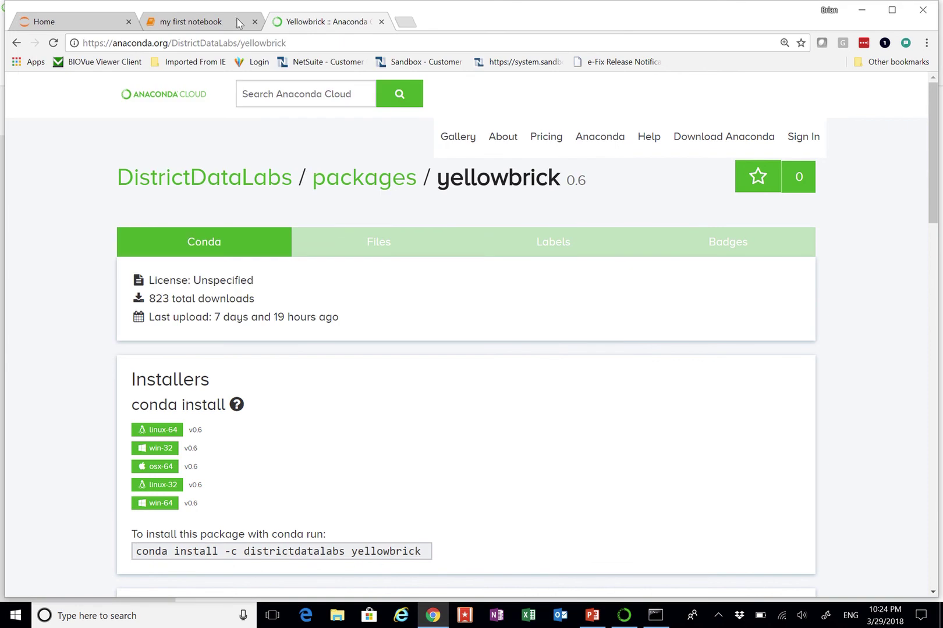
pyautogui.click(219, 22)
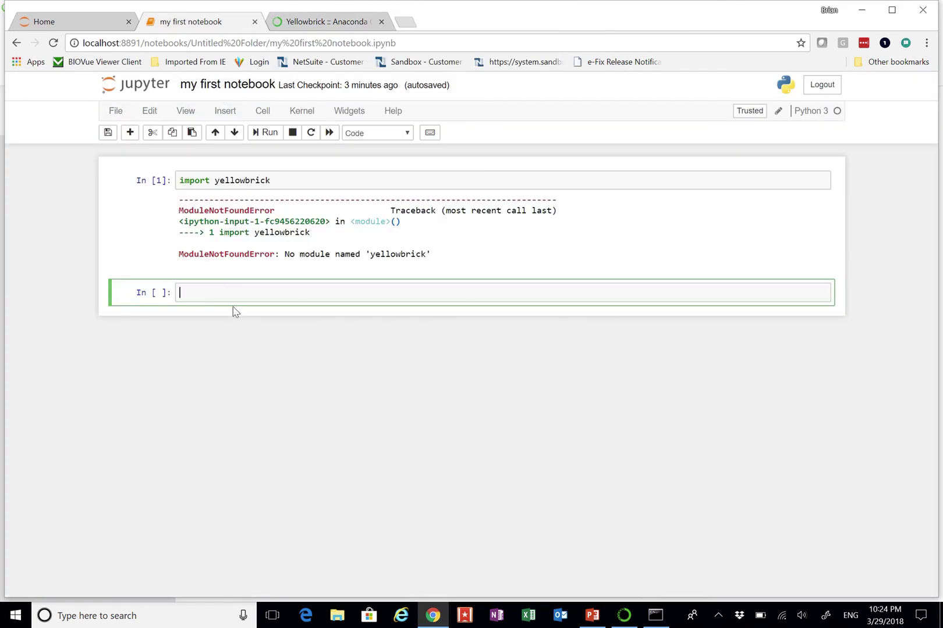
pyautogui.click(233, 308)
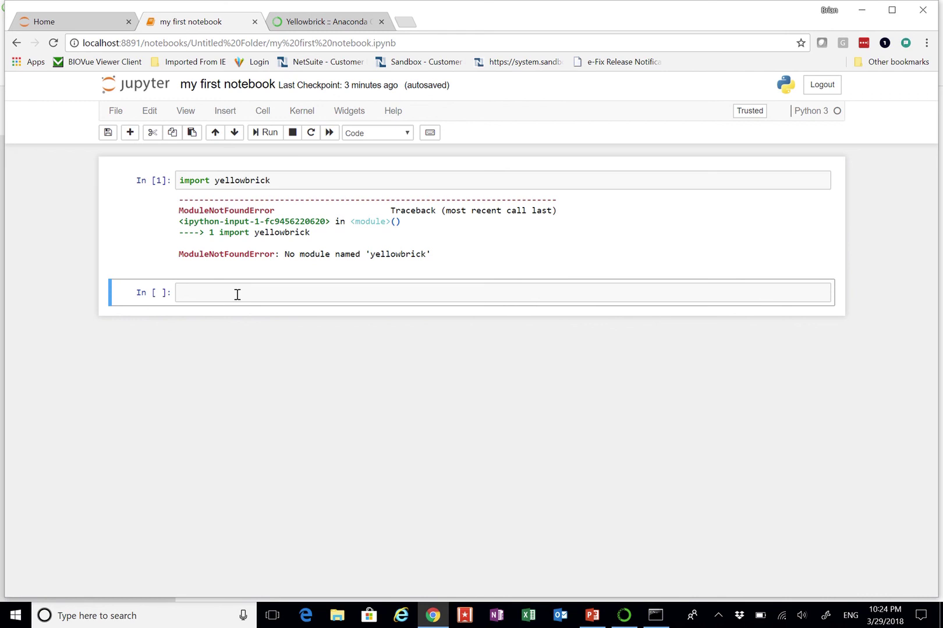
pyautogui.hotkey('ctrl', 'shift', 'p')
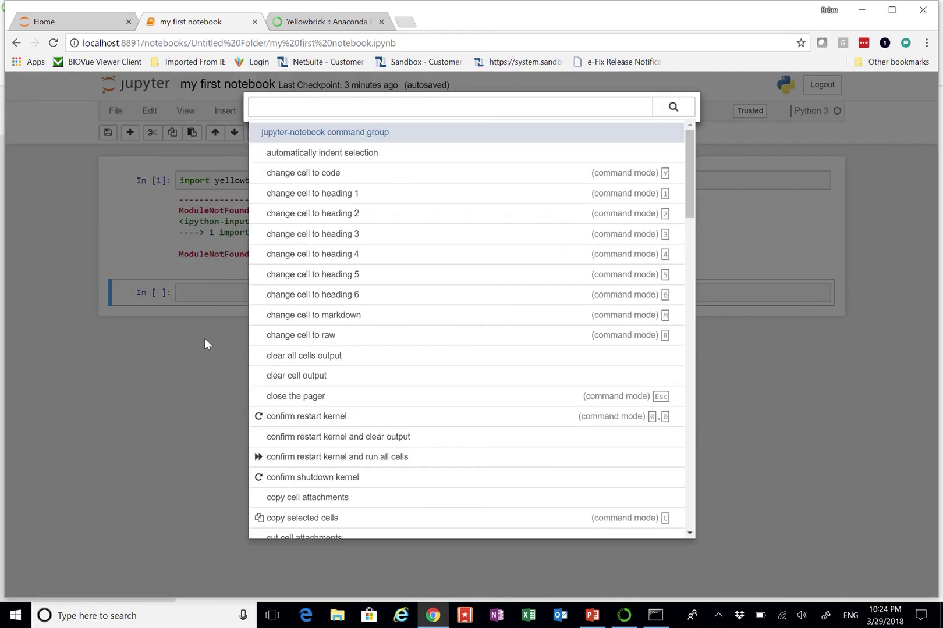
pyautogui.click(204, 338)
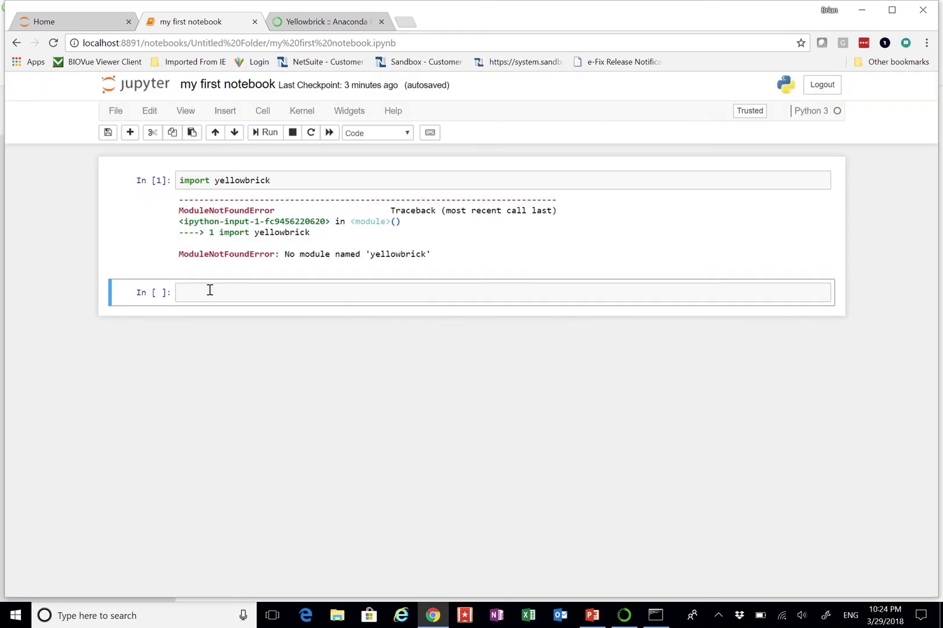
pyautogui.click(209, 291)
pyautogui.write('import ')
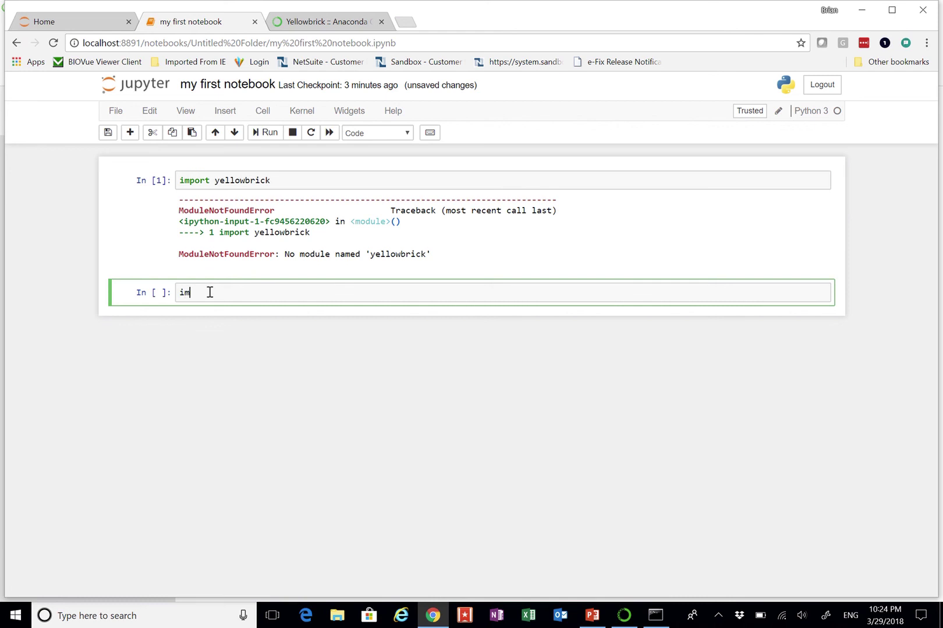
pyautogui.write('yellowbrick')
pyautogui.click(263, 132)
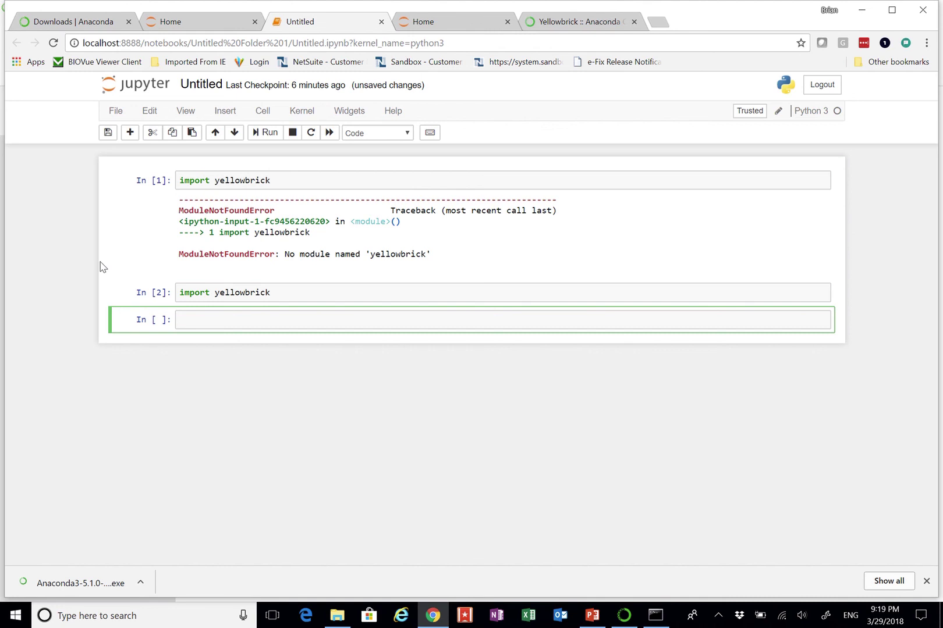
pyautogui.press('super')
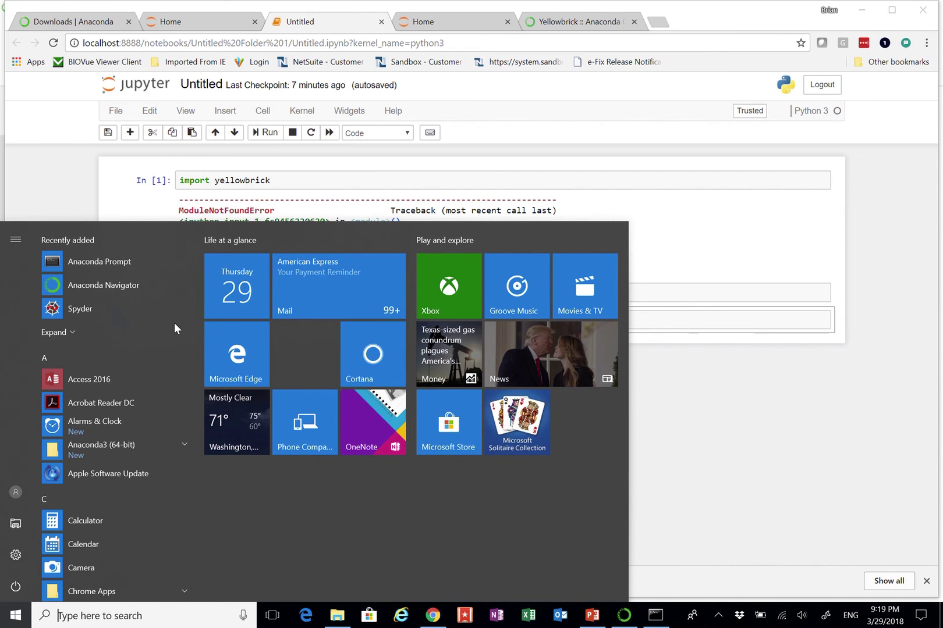
pyautogui.press('Escape')
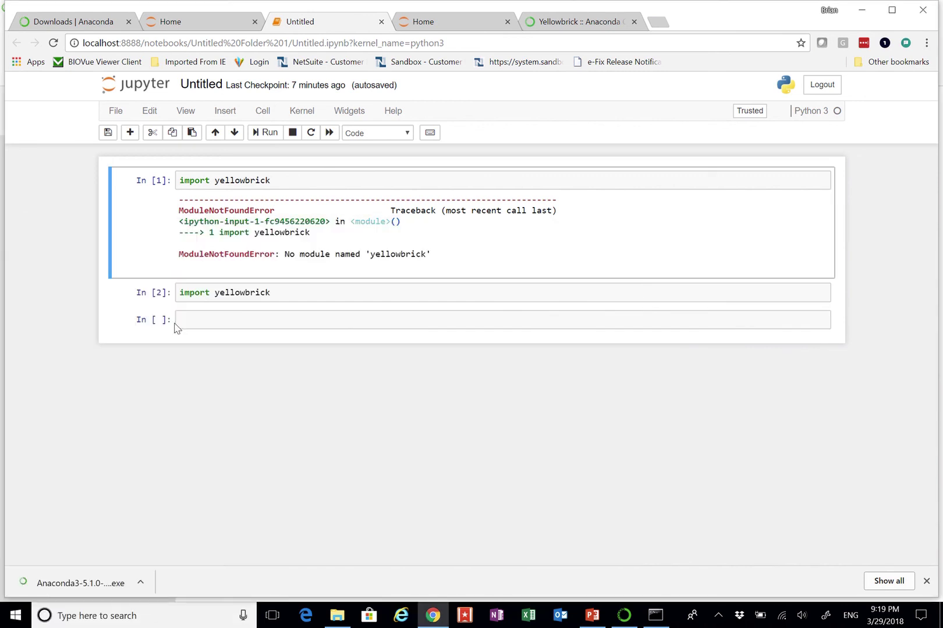